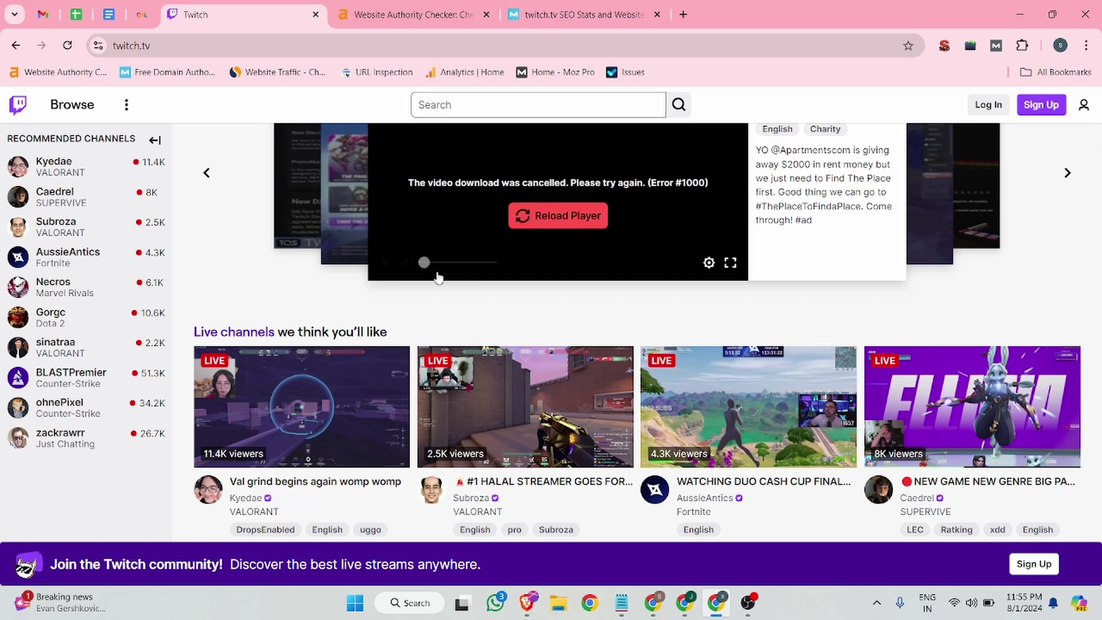
Compare twitch.tv authority stats in Ahrefs and Moz, then return to the Twitch homepage
{"action": "left_click", "coordinate": [402, 14]}
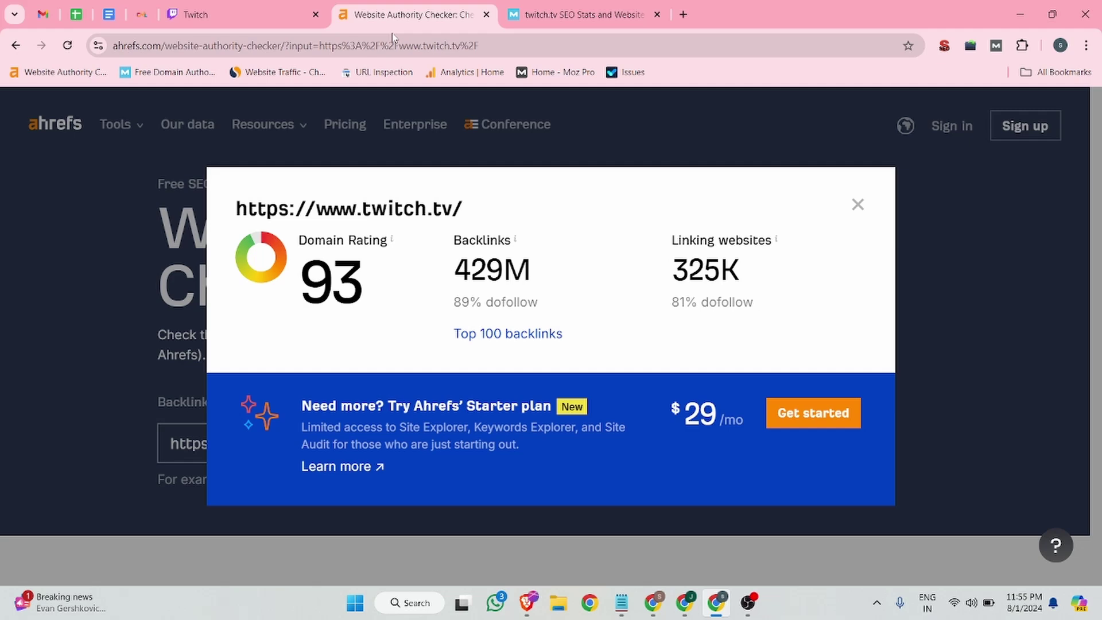
{"action": "left_click", "coordinate": [584, 14]}
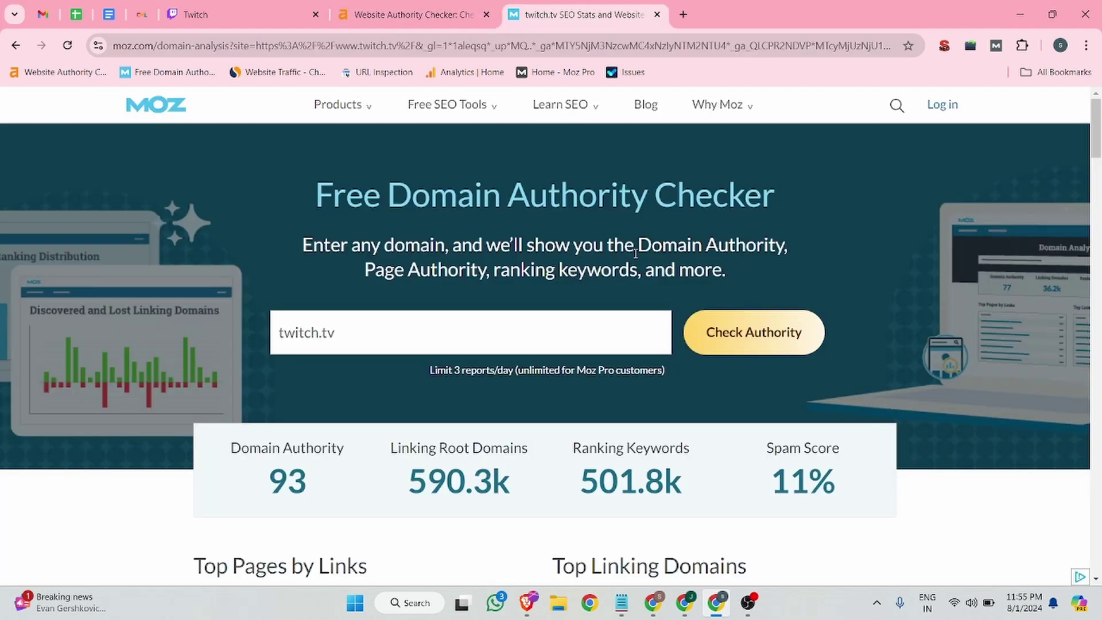
{"action": "left_click", "coordinate": [410, 15]}
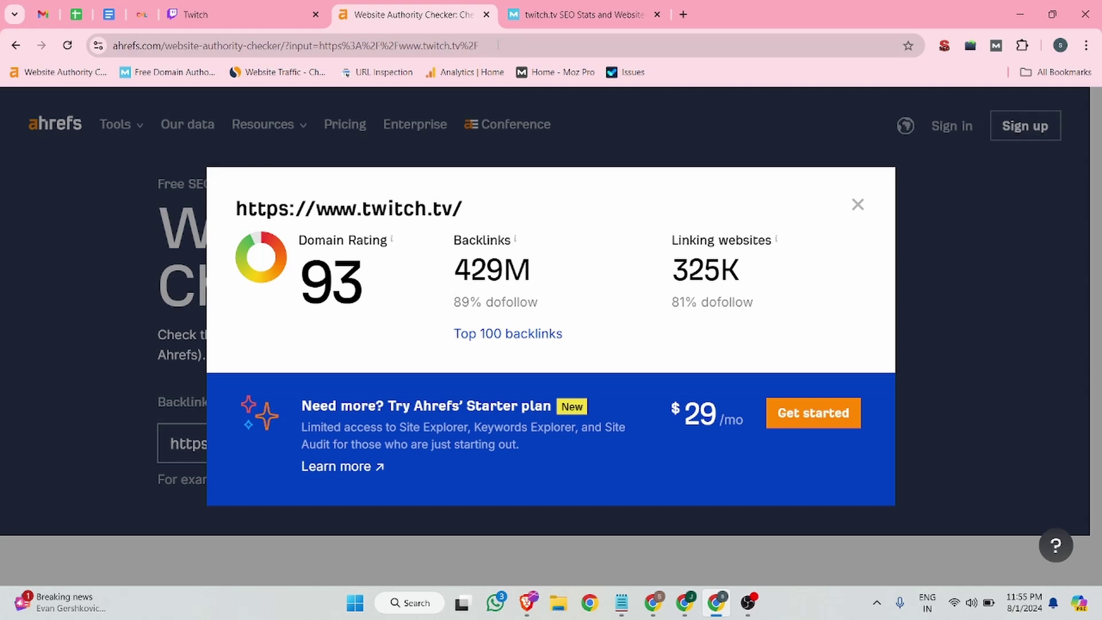
{"action": "key", "text": "ctrl+Tab"}
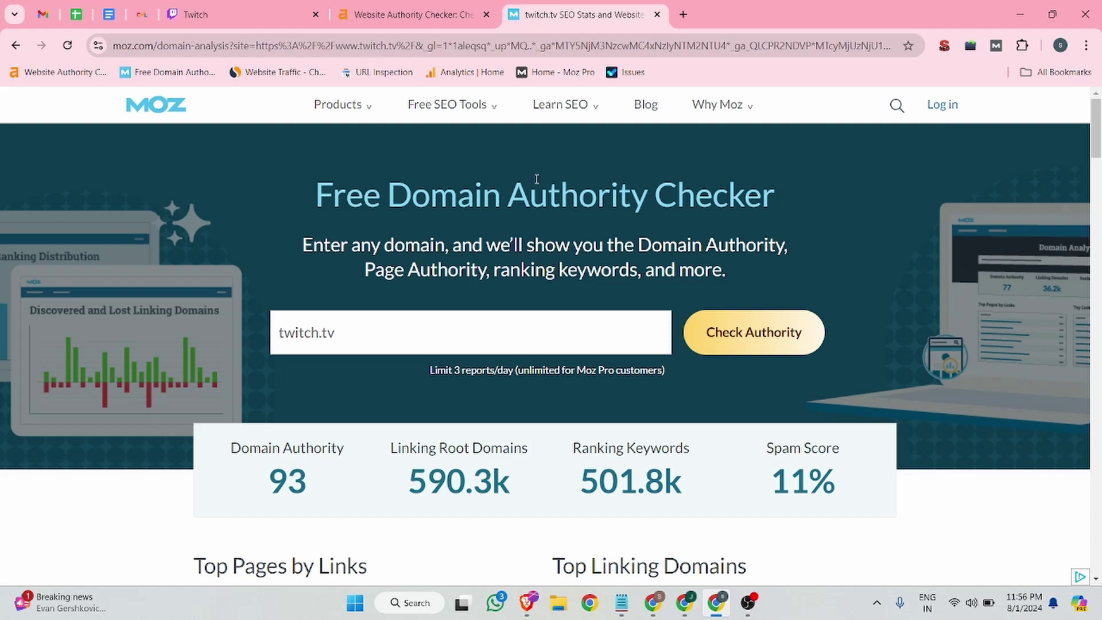
{"action": "left_click", "coordinate": [241, 14]}
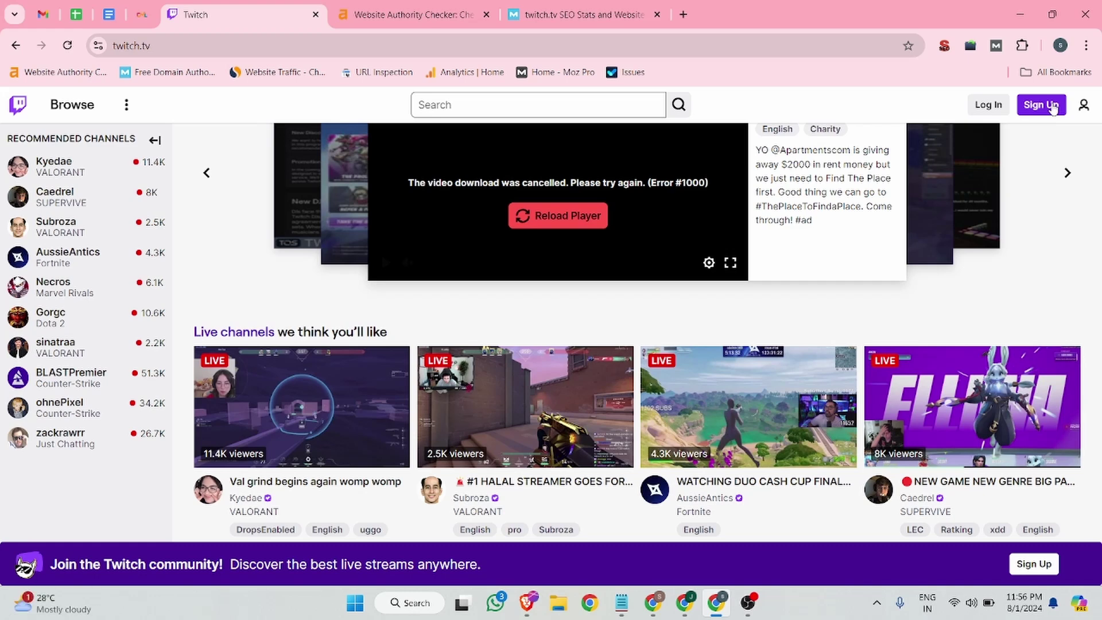
{"action": "left_click", "coordinate": [1052, 108]}
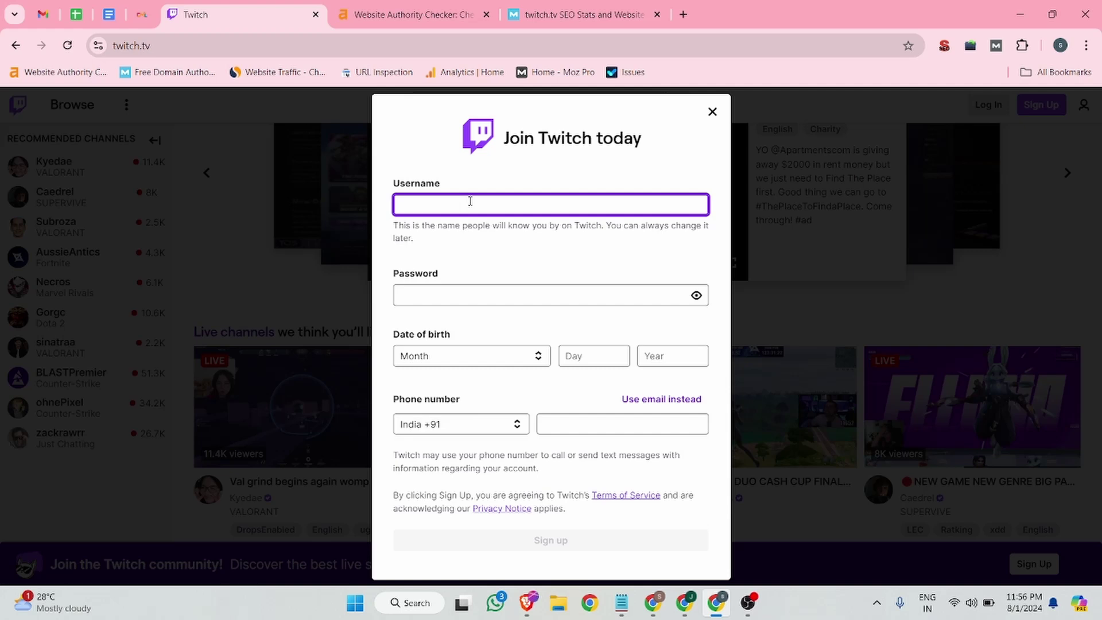
{"action": "type", "text": "obma"}
{"action": "left_click", "coordinate": [459, 257]}
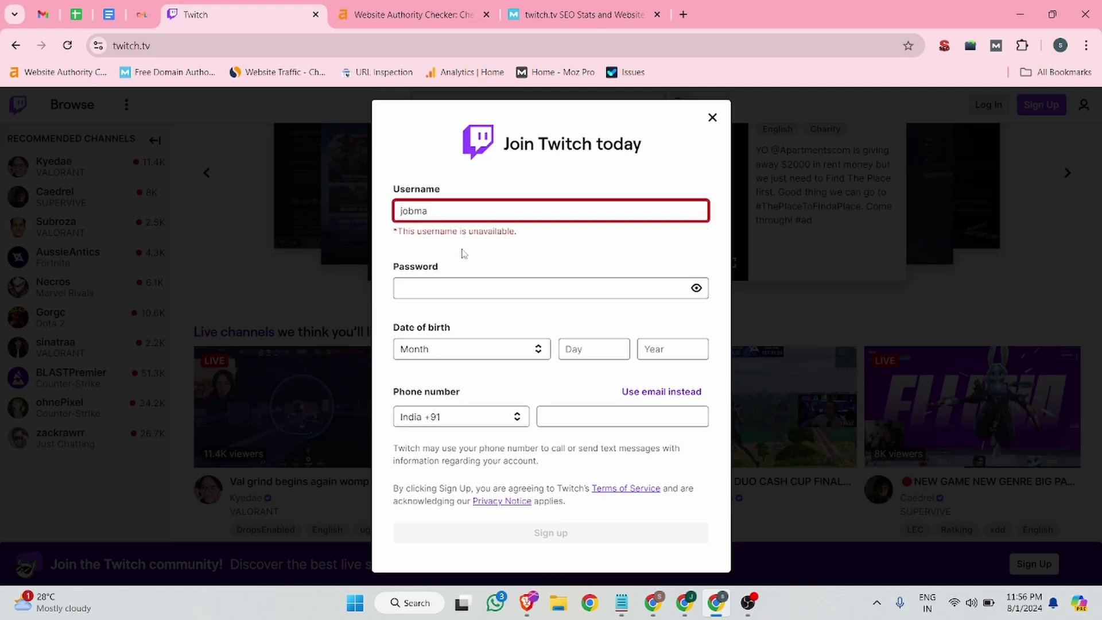
{"action": "left_click", "coordinate": [448, 211]}
{"action": "type", "text": "nterview"}
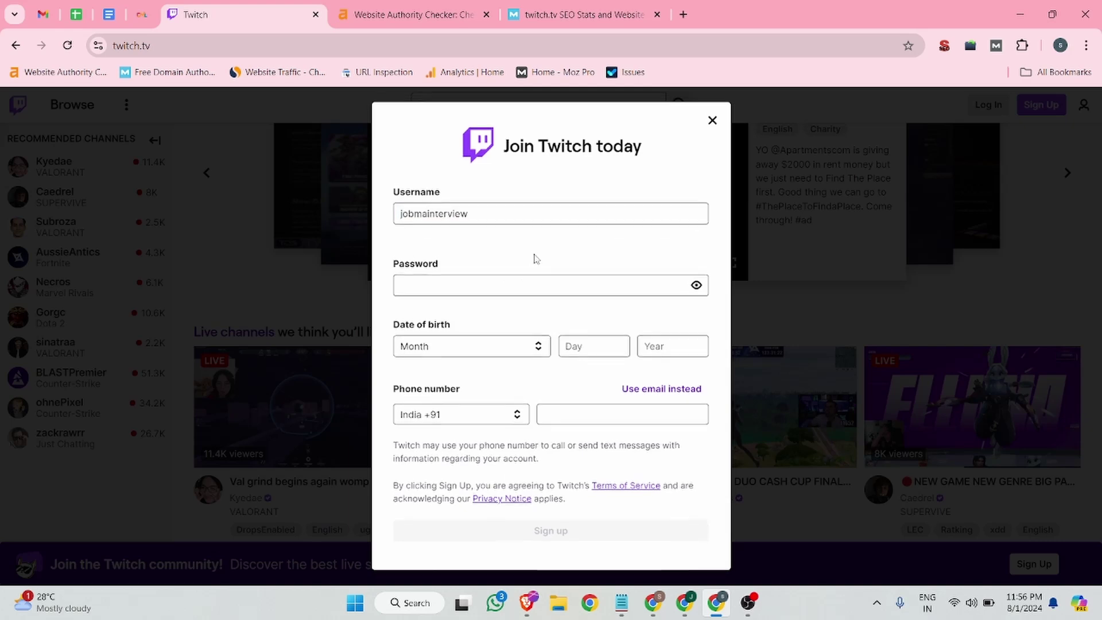
{"action": "left_click", "coordinate": [442, 283]}
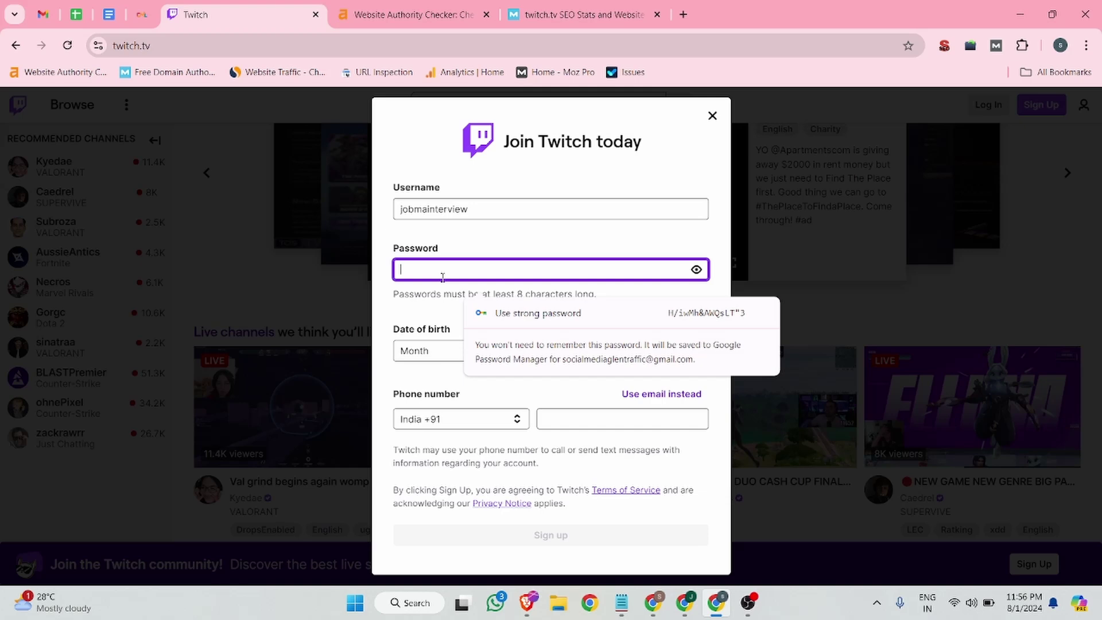
{"action": "type", "text": "••••••"}
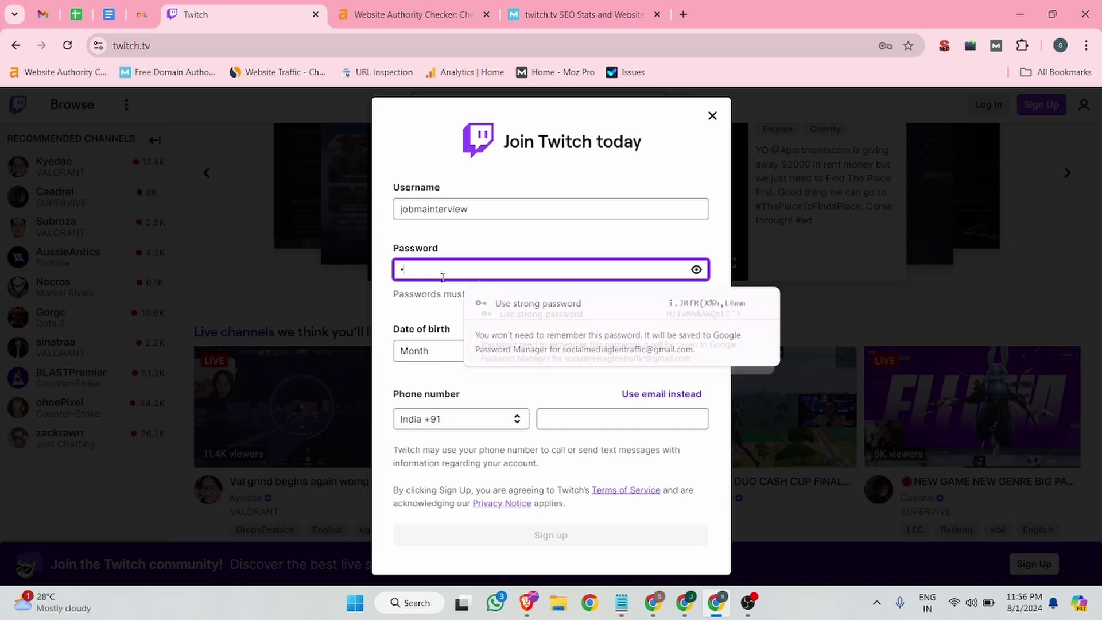
{"action": "type", "text": "••••"}
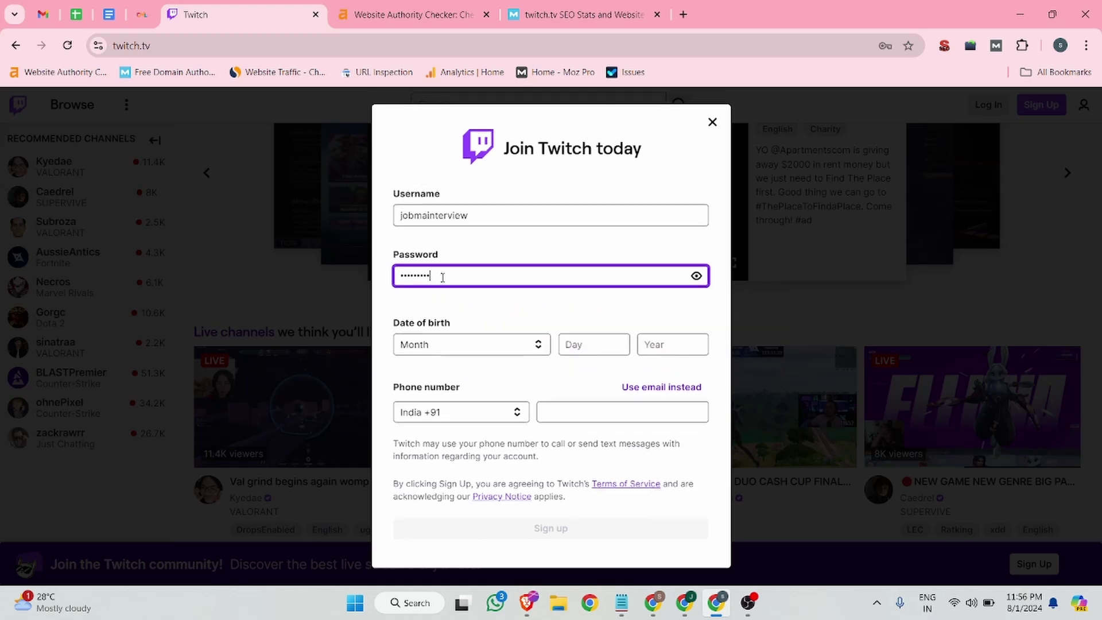
{"action": "left_click", "coordinate": [464, 350]}
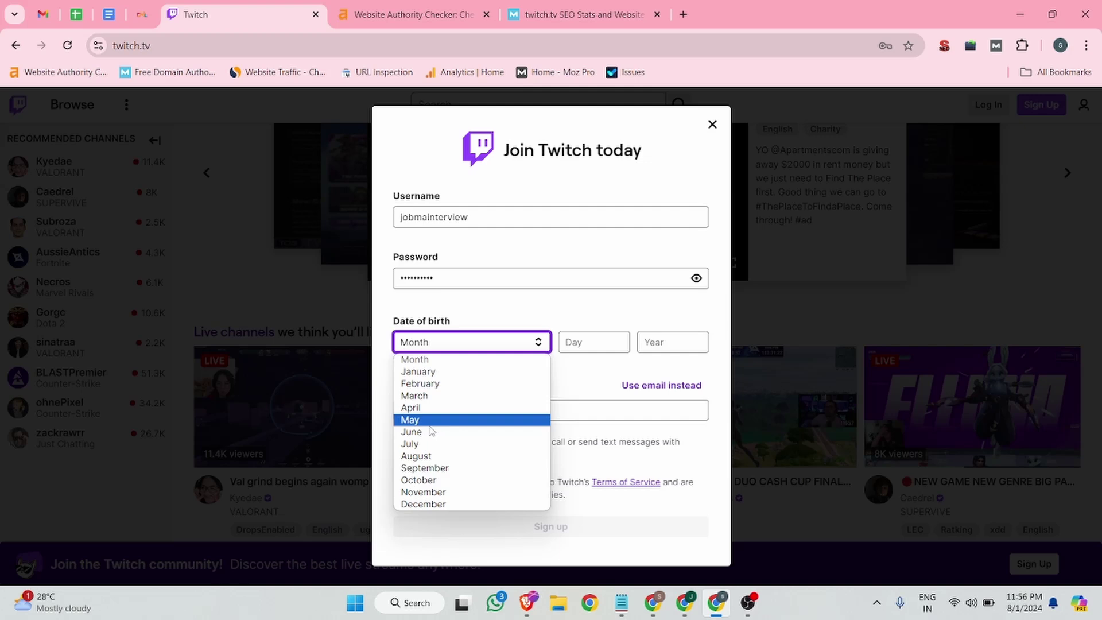
{"action": "left_click", "coordinate": [411, 444]}
{"action": "left_click", "coordinate": [590, 343]}
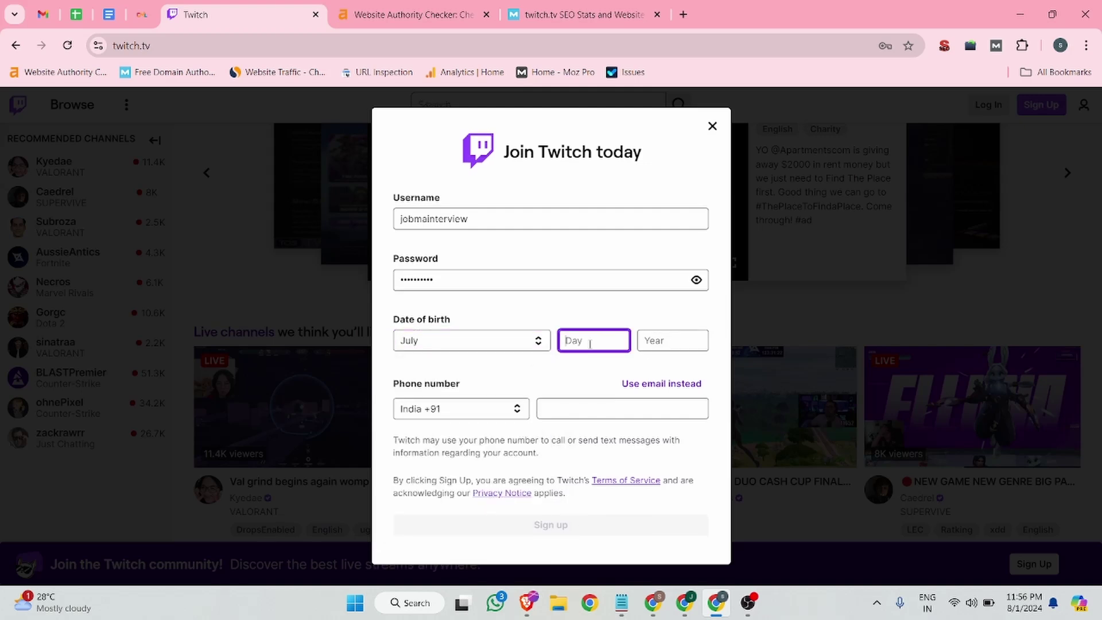
{"action": "type", "text": "5"}
{"action": "left_click", "coordinate": [672, 342]}
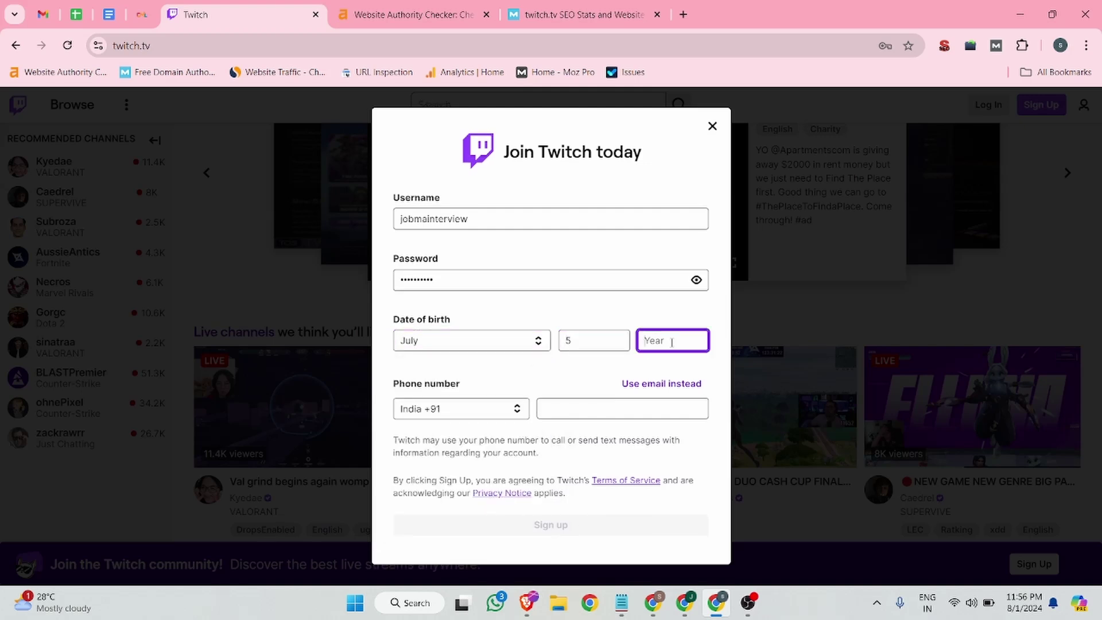
{"action": "type", "text": "2000"}
Submit sign-up with the suggested email, save the password, and clear the Dropbox email in Gmail
{"action": "left_click", "coordinate": [663, 384]}
{"action": "left_click", "coordinate": [448, 428]}
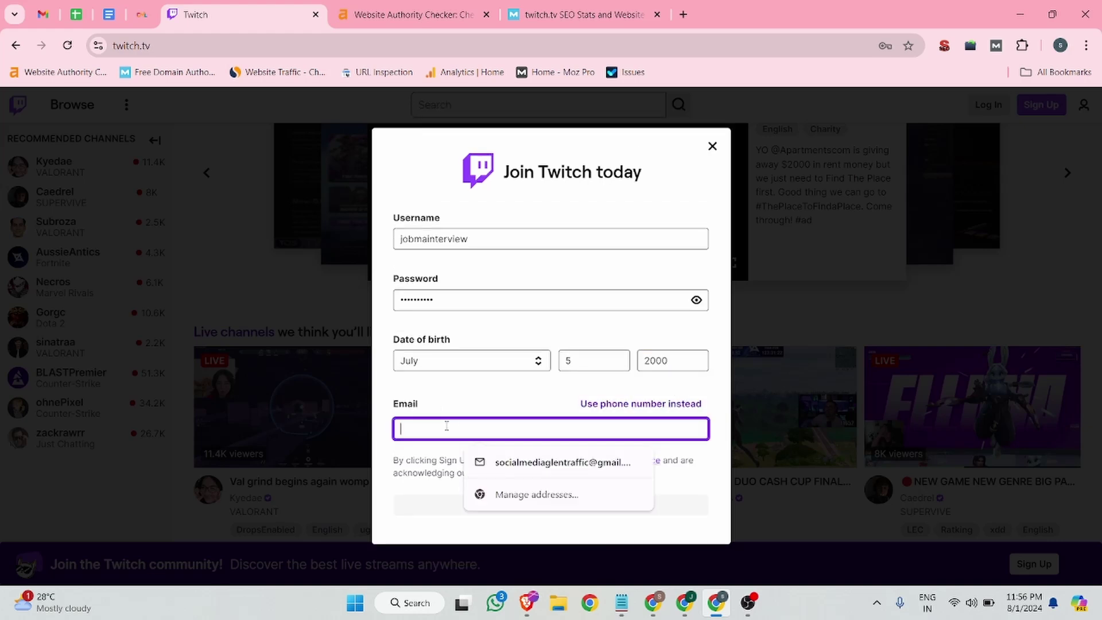
{"action": "left_click", "coordinate": [568, 464]}
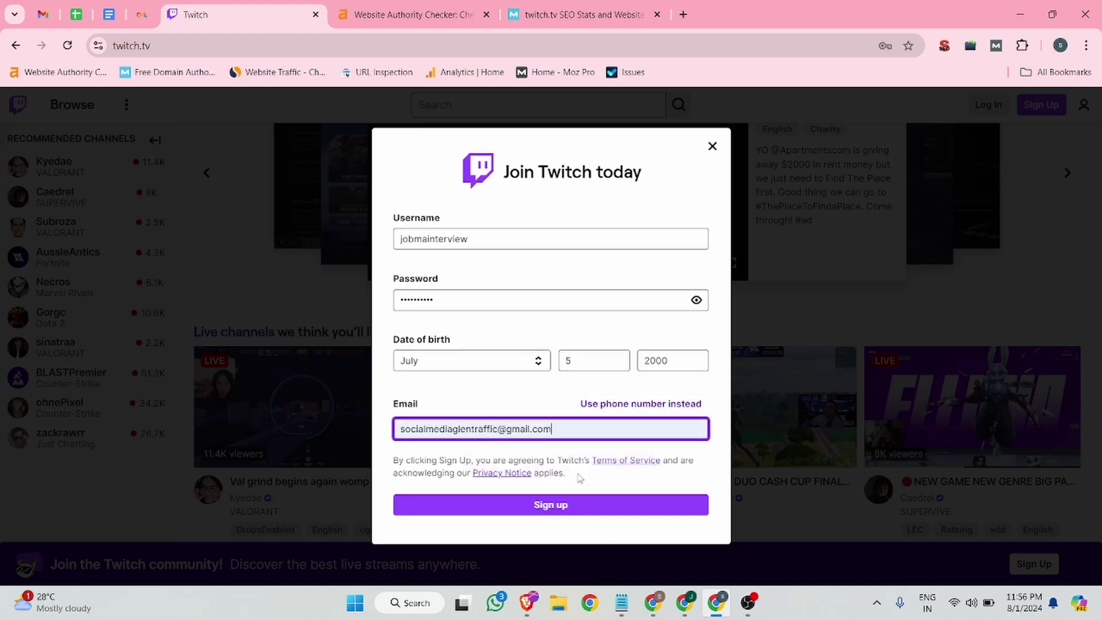
{"action": "left_click", "coordinate": [552, 507]}
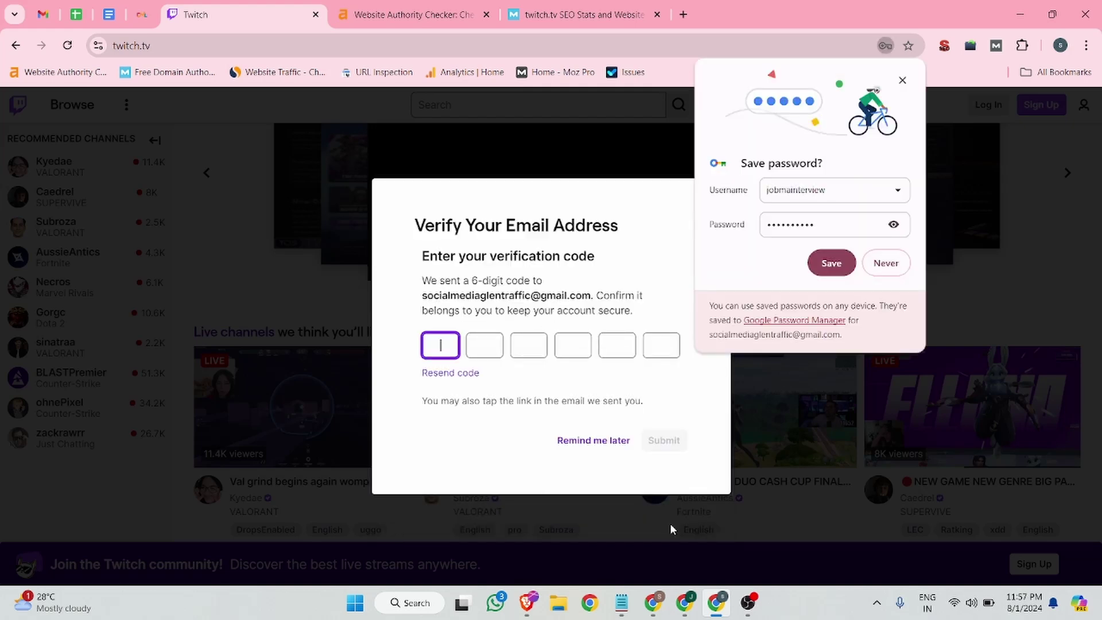
{"action": "left_click", "coordinate": [831, 262]}
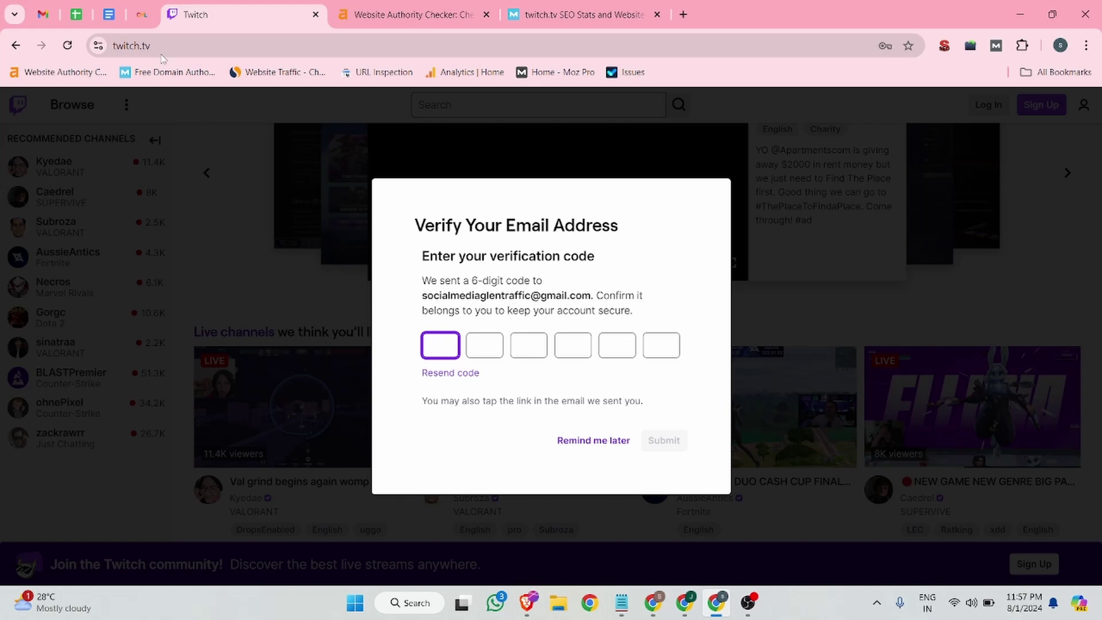
{"action": "left_click", "coordinate": [43, 15]}
{"action": "left_click", "coordinate": [307, 151]}
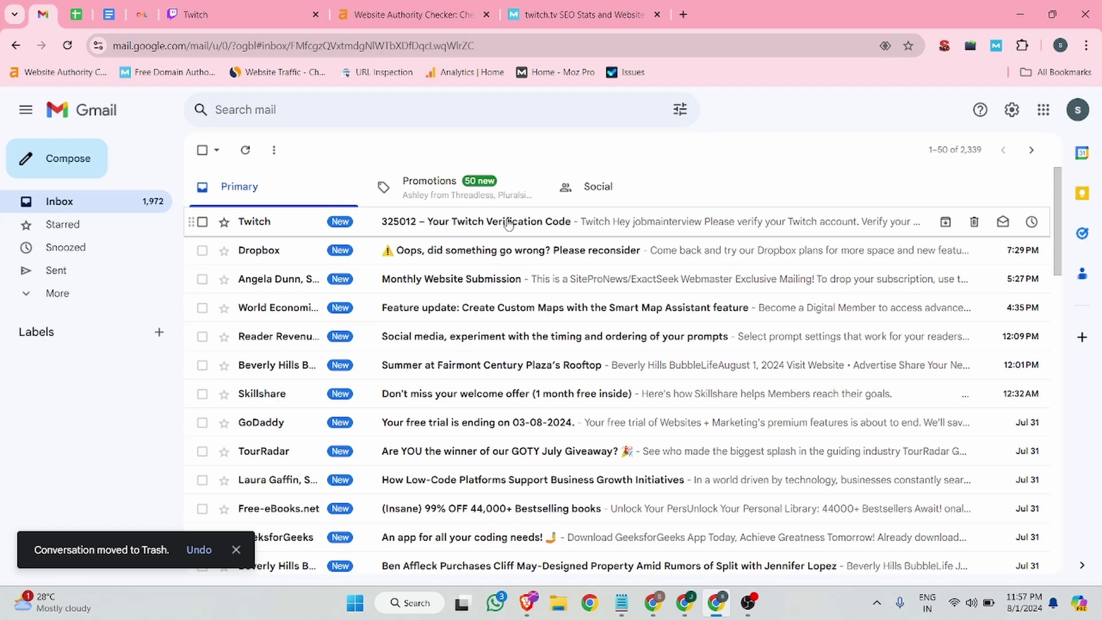
{"action": "left_click", "coordinate": [477, 222]}
{"action": "double_click", "coordinate": [638, 522]}
{"action": "key", "text": "ctrl+c"}
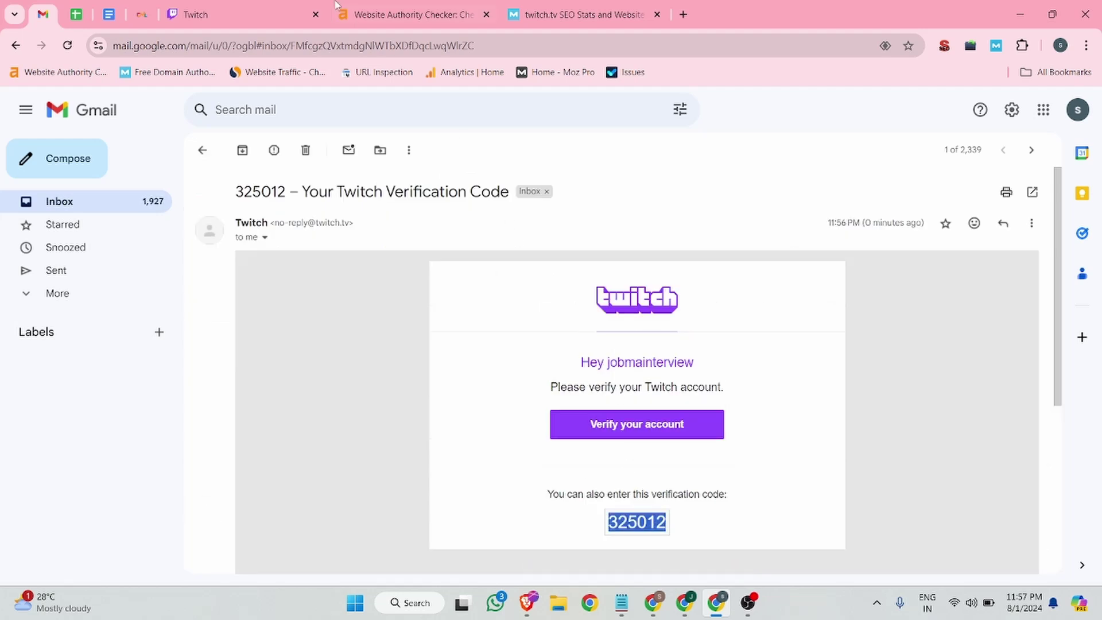
{"action": "left_click", "coordinate": [195, 14]}
{"action": "left_click", "coordinate": [441, 345]}
{"action": "key", "text": "ctrl+v"}
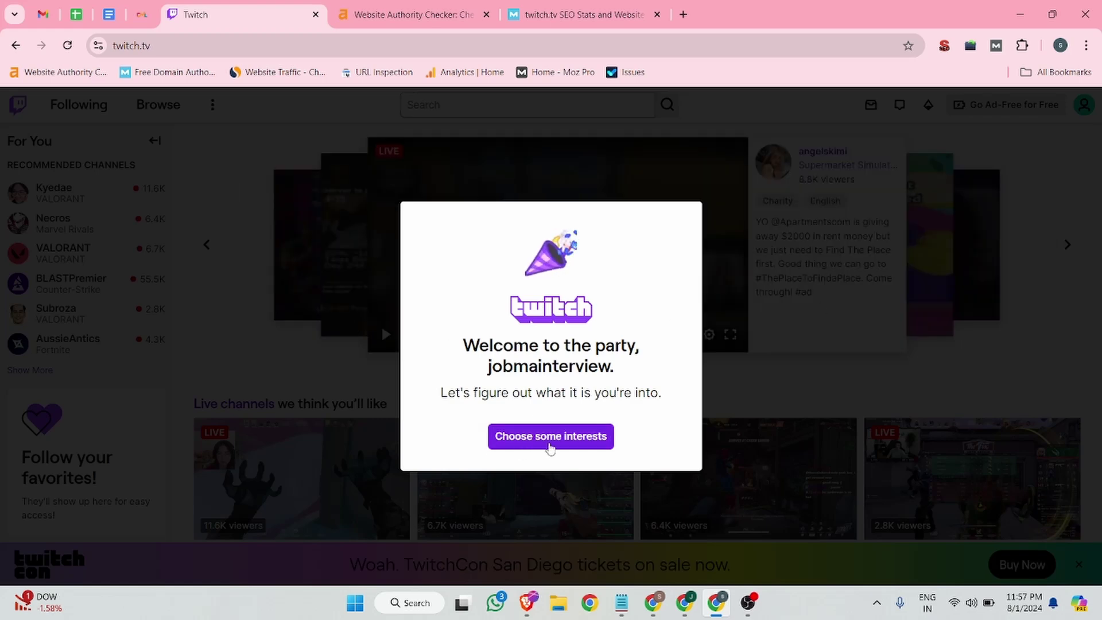
Dismiss the interests prompt and save jobma_logo from Downloads as the profile picture in Settings
{"action": "left_click", "coordinate": [551, 440]}
{"action": "left_click", "coordinate": [821, 121]}
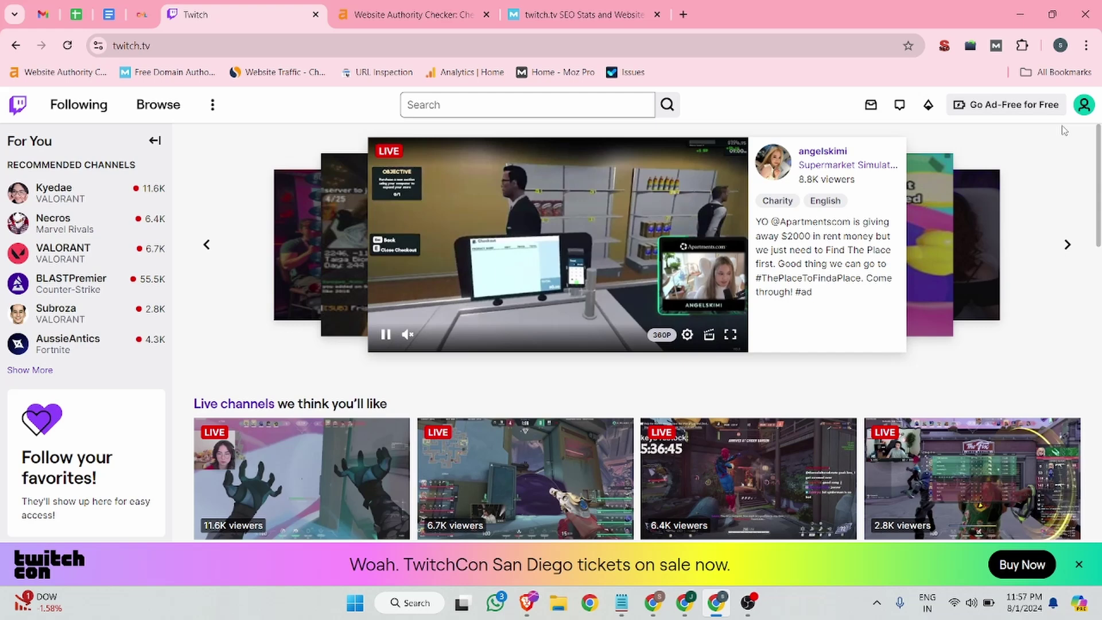
{"action": "left_click", "coordinate": [1085, 105]}
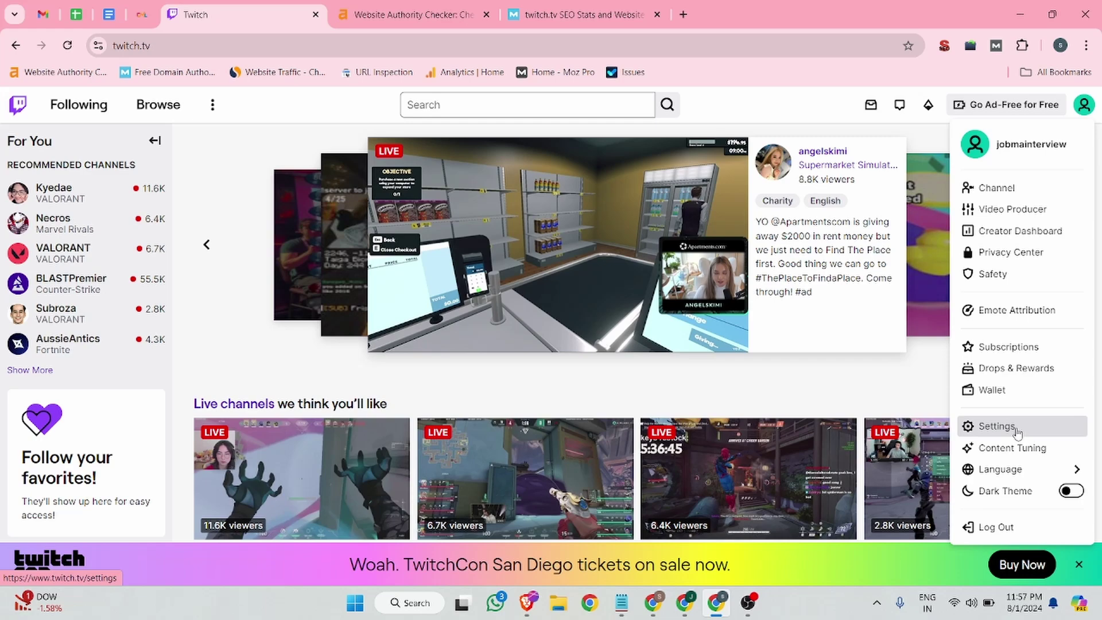
{"action": "left_click", "coordinate": [999, 426]}
{"action": "left_click", "coordinate": [362, 285]}
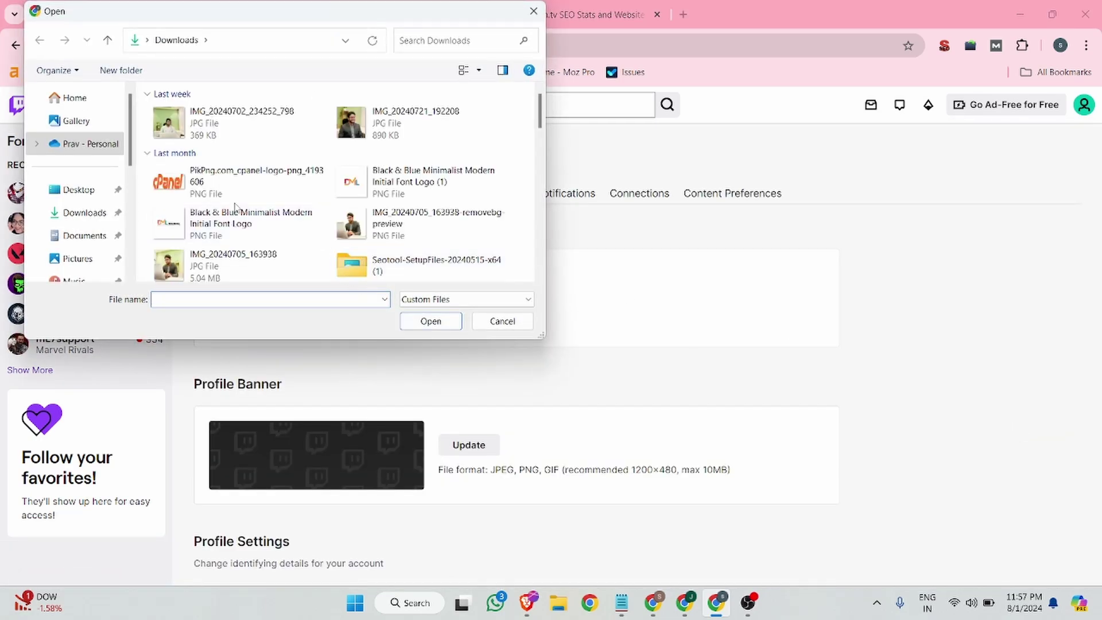
{"action": "scroll", "coordinate": [235, 207], "scroll_direction": "down", "scroll_amount": 3}
{"action": "scroll", "coordinate": [235, 208], "scroll_direction": "down", "scroll_amount": 3}
{"action": "scroll", "coordinate": [235, 207], "scroll_direction": "down", "scroll_amount": 3}
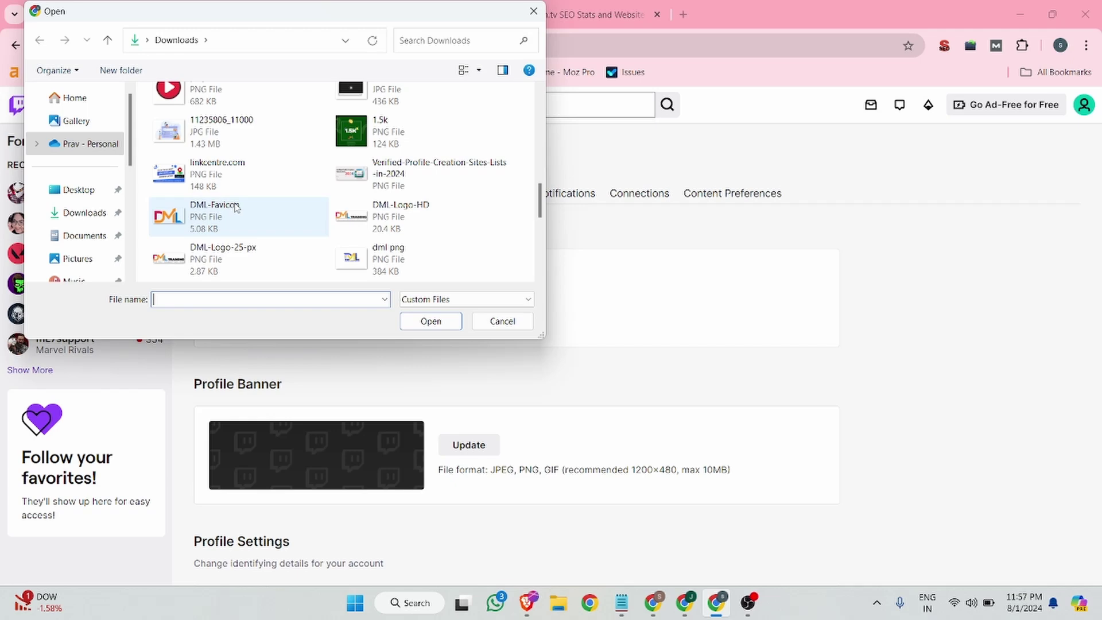
{"action": "scroll", "coordinate": [235, 207], "scroll_direction": "down", "scroll_amount": 3}
{"action": "left_click", "coordinate": [421, 130]}
{"action": "scroll", "coordinate": [422, 130], "scroll_direction": "up", "scroll_amount": 1}
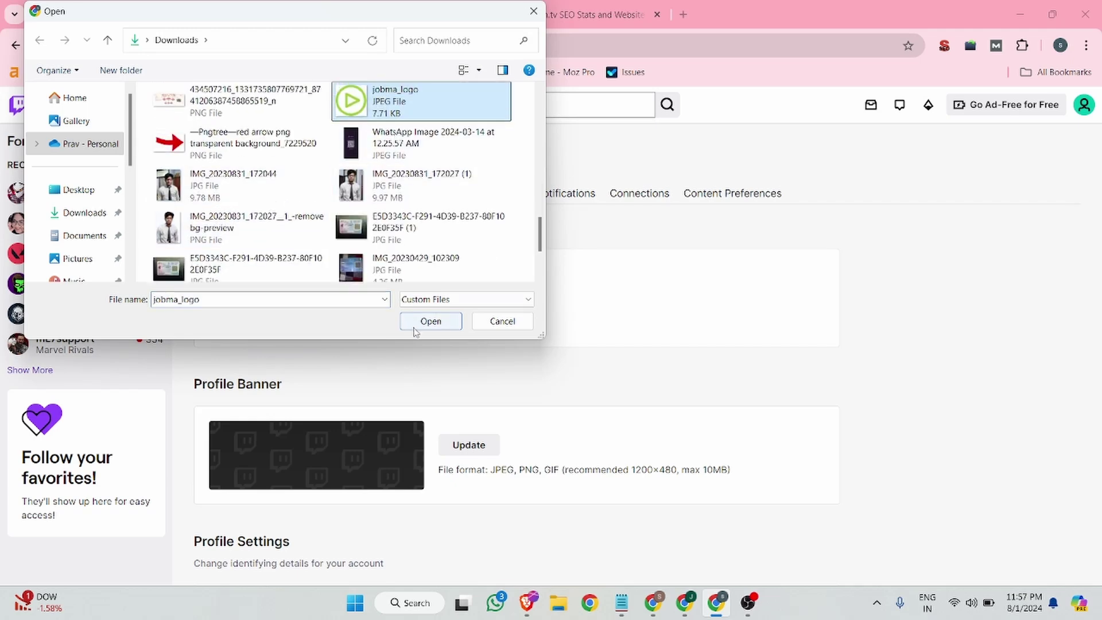
{"action": "left_click", "coordinate": [430, 321]}
{"action": "left_click", "coordinate": [742, 468]}
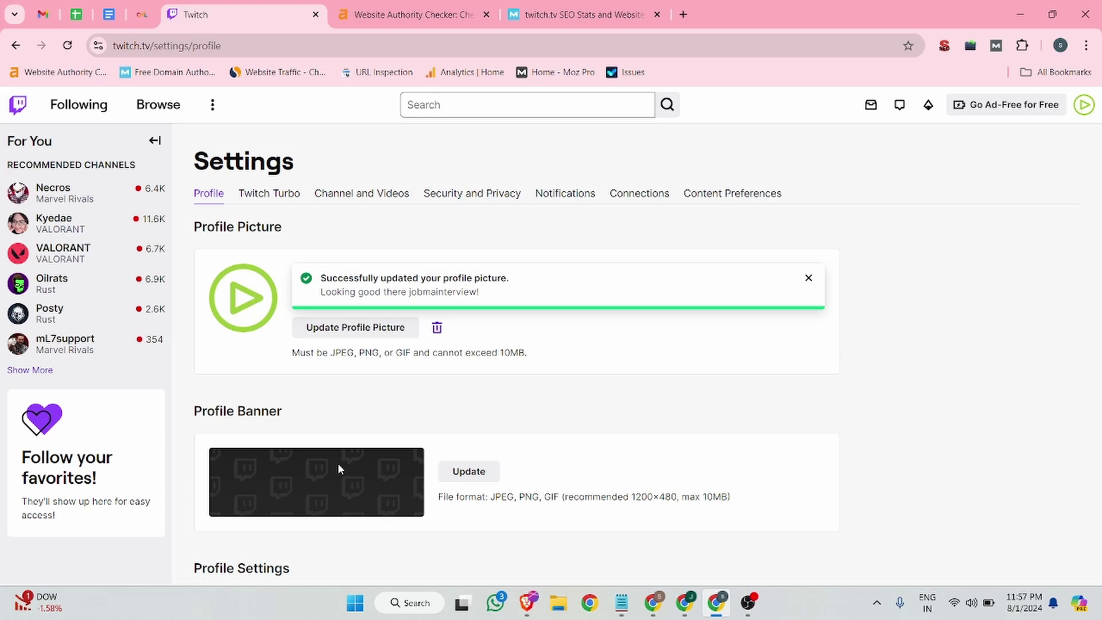
{"action": "scroll", "coordinate": [386, 492], "scroll_direction": "down", "scroll_amount": 3}
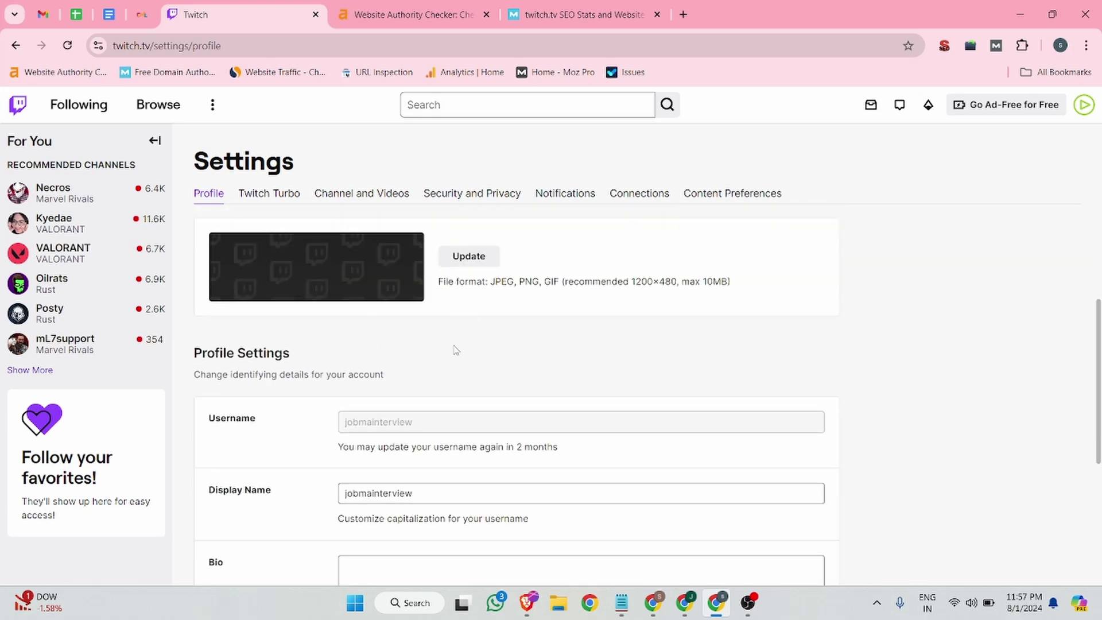
{"action": "scroll", "coordinate": [403, 432], "scroll_direction": "down", "scroll_amount": 1}
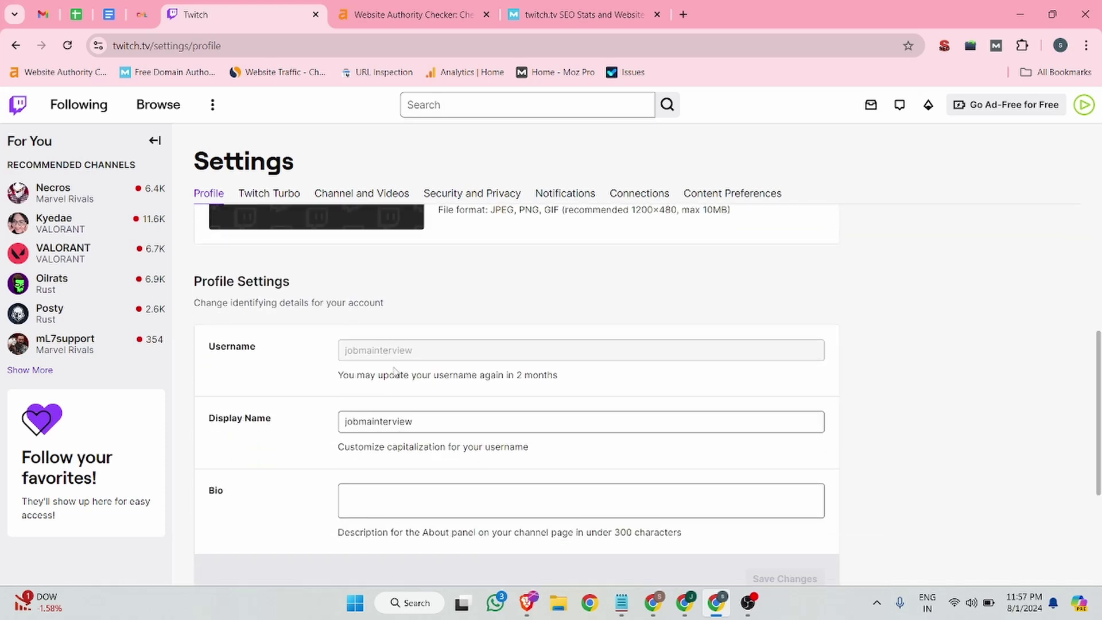
Paste the Jobma virtual interview software paragraph from Docs into Bio and save changes
{"action": "left_click", "coordinate": [434, 424]}
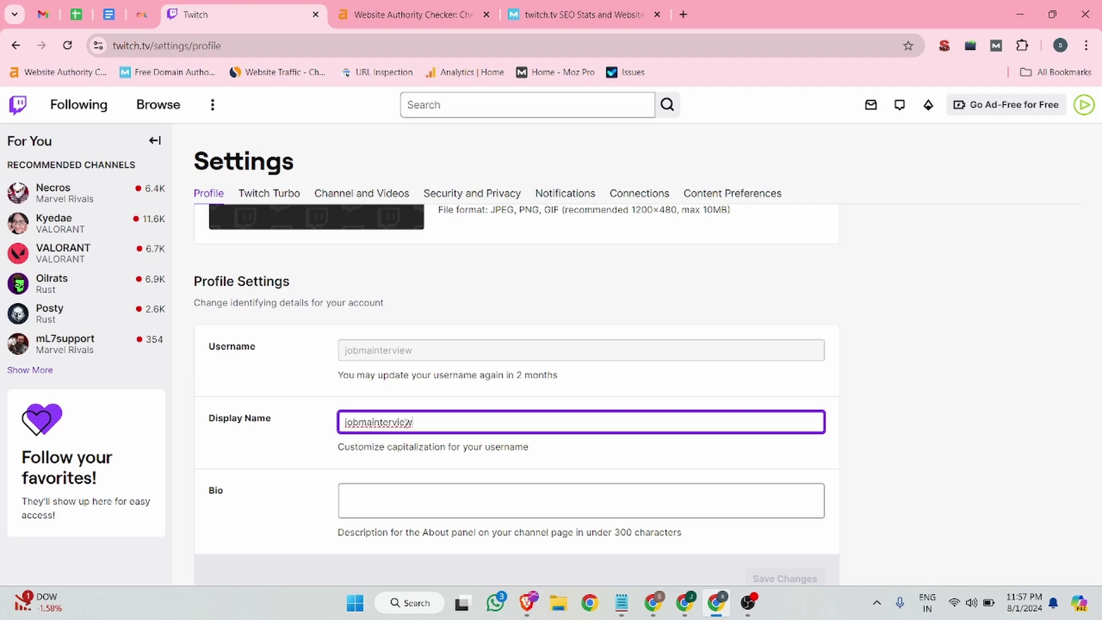
{"action": "scroll", "coordinate": [393, 435], "scroll_direction": "down", "scroll_amount": 2}
{"action": "left_click", "coordinate": [370, 360]}
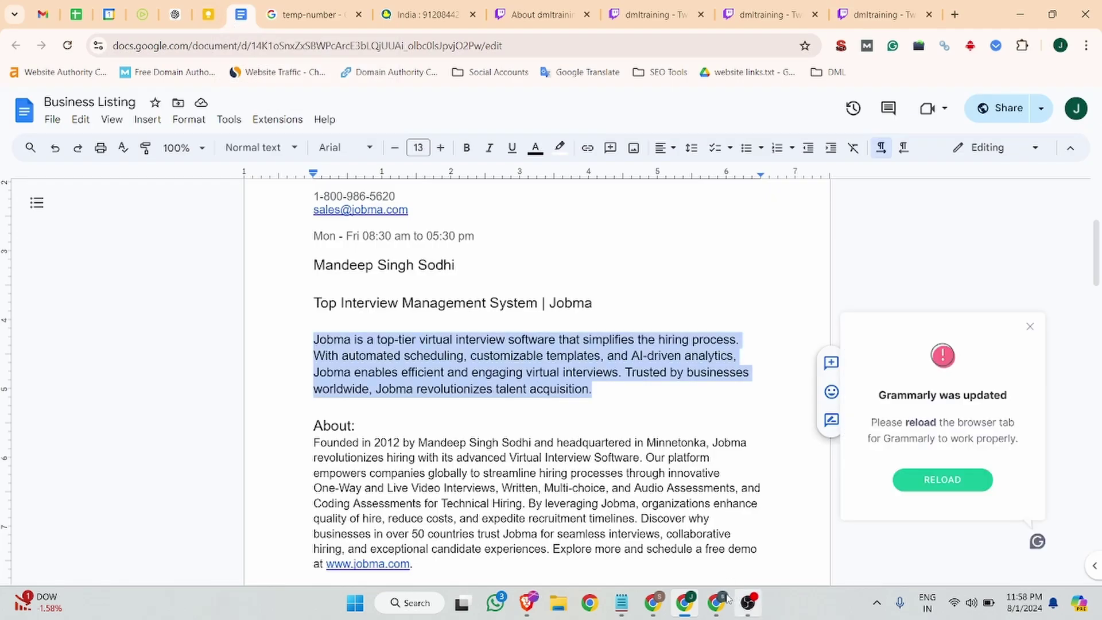
{"action": "left_click", "coordinate": [718, 603]}
{"action": "key", "text": "ctrl+v"}
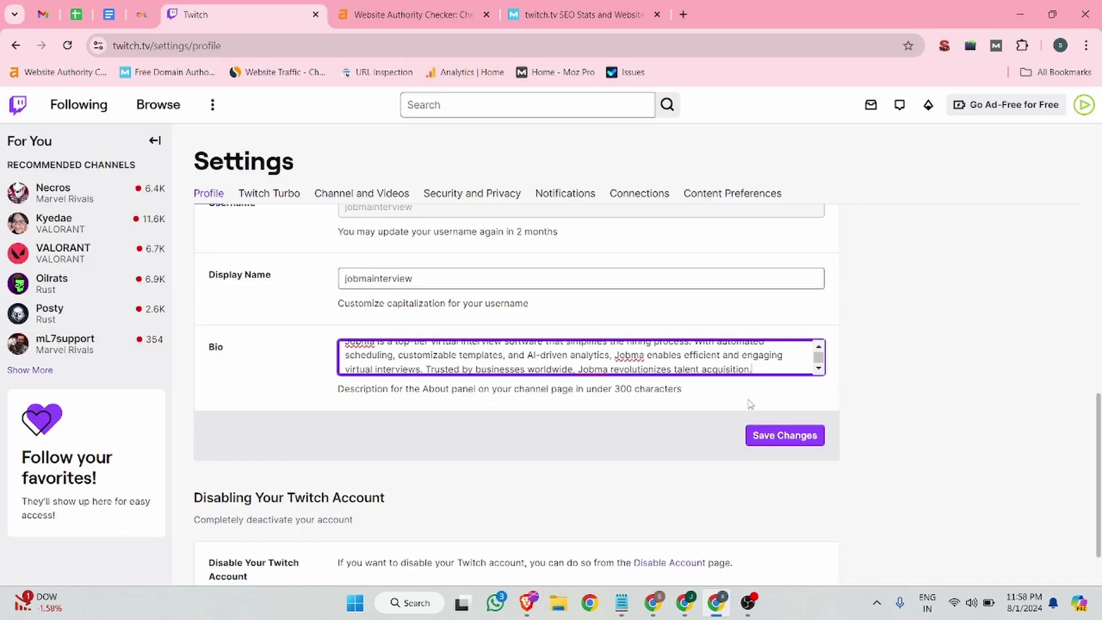
{"action": "left_click", "coordinate": [785, 435]}
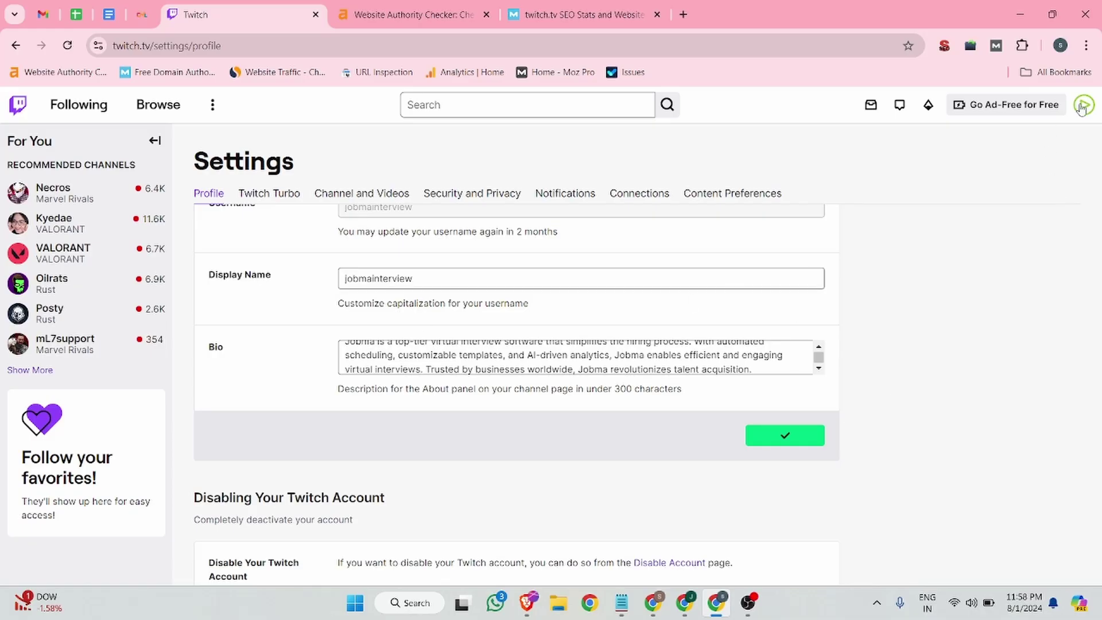
Open the jobmainterview avatar dropdown at the top right of profile settings
{"action": "left_click", "coordinate": [1087, 105]}
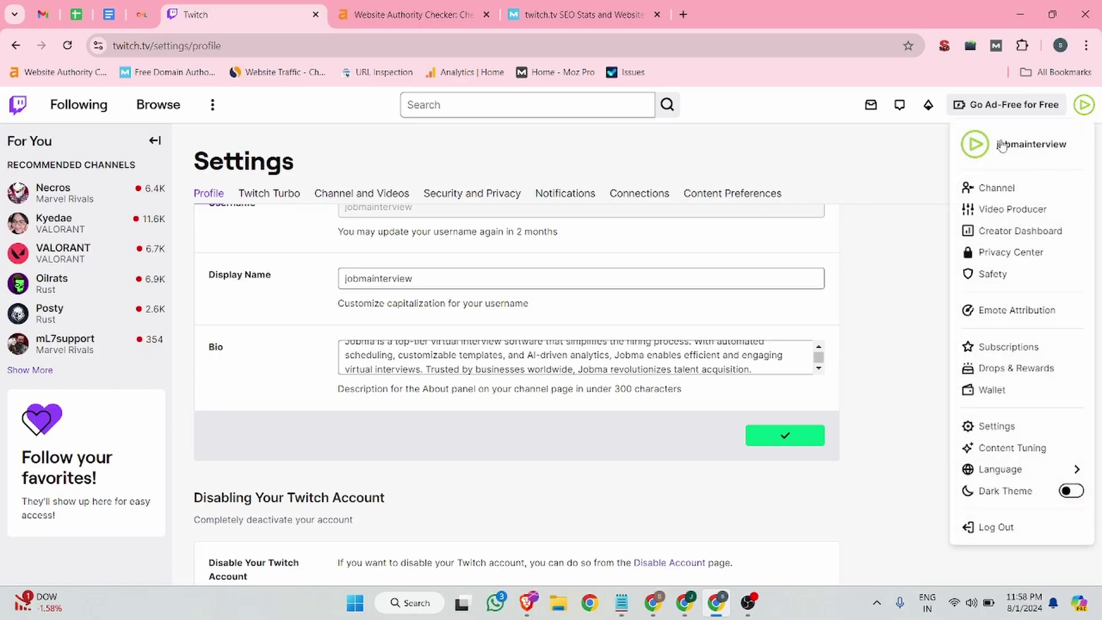
Go to the channel's About section and choose Add social links
{"action": "left_click", "coordinate": [997, 188]}
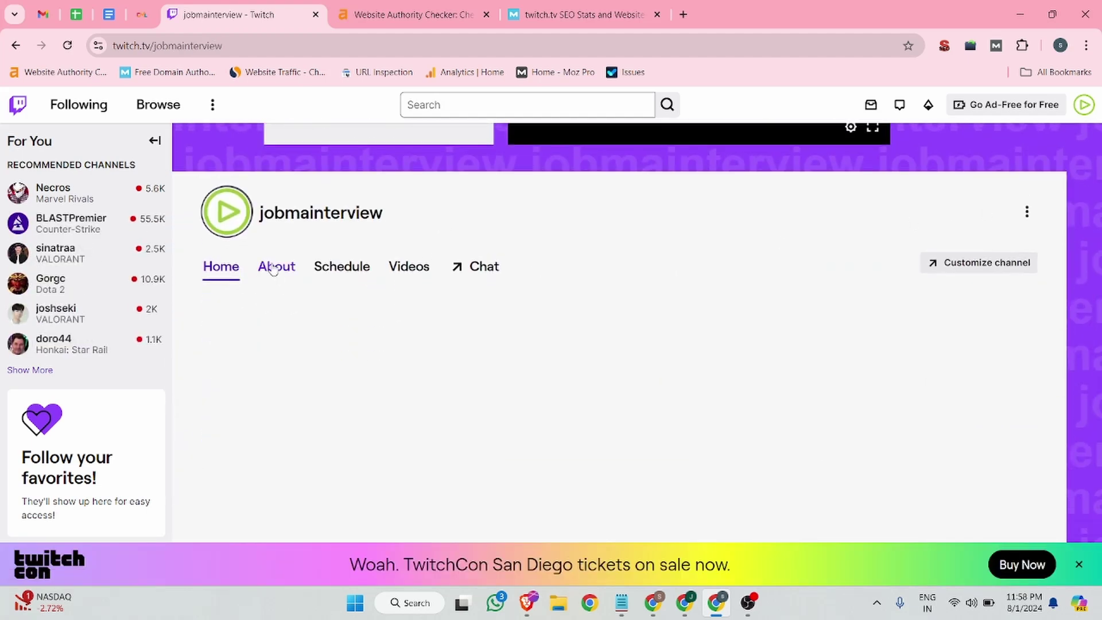
{"action": "left_click", "coordinate": [274, 269]}
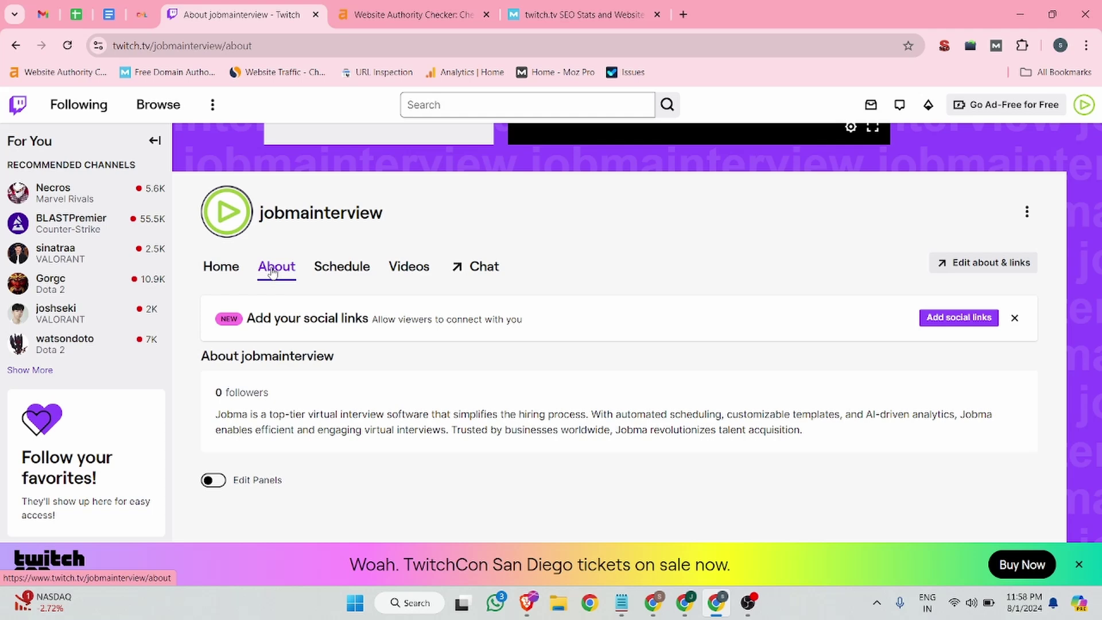
{"action": "left_click", "coordinate": [959, 317]}
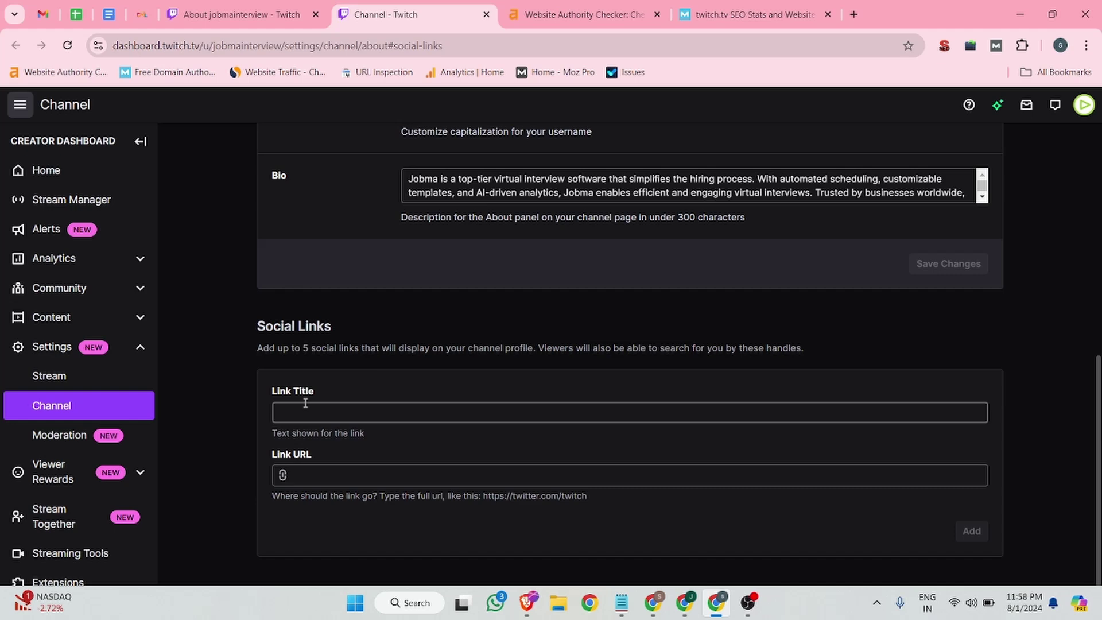
{"action": "left_click", "coordinate": [852, 14]}
{"action": "type", "text": "jobma.com"}
{"action": "key", "text": "Return"}
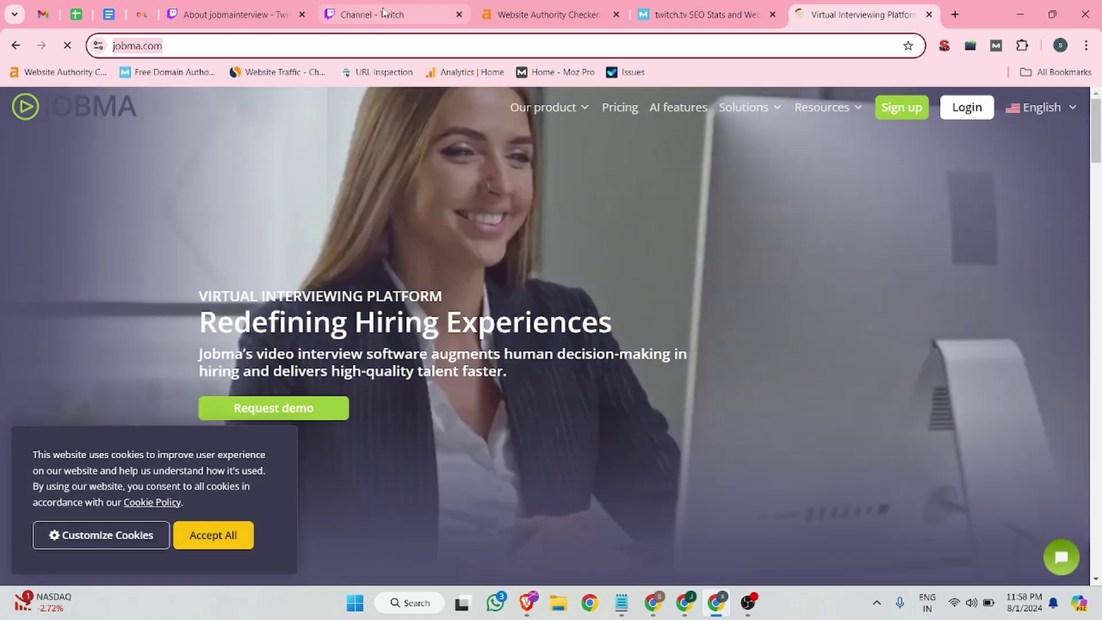
{"action": "left_click", "coordinate": [370, 14]}
{"action": "left_click", "coordinate": [430, 474]}
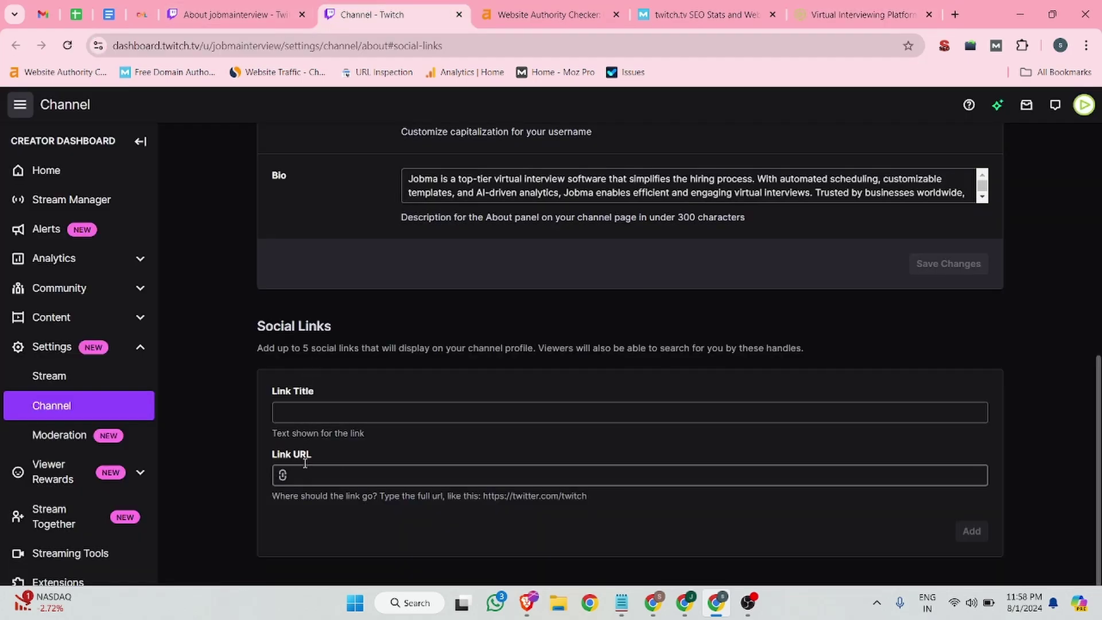
{"action": "left_click", "coordinate": [315, 476]}
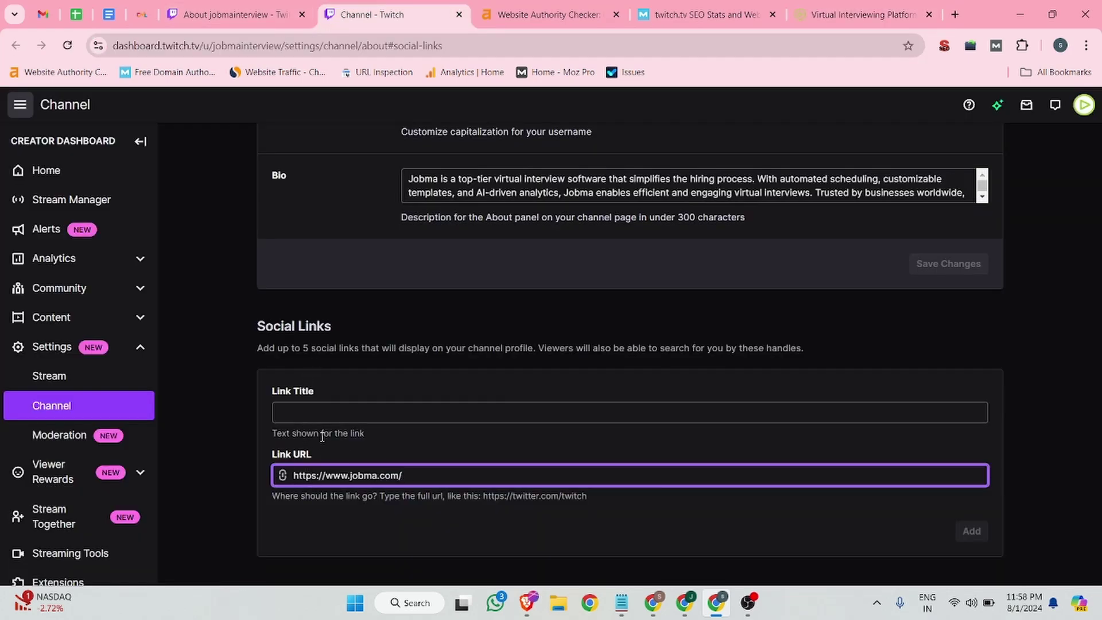
{"action": "left_click", "coordinate": [301, 412]}
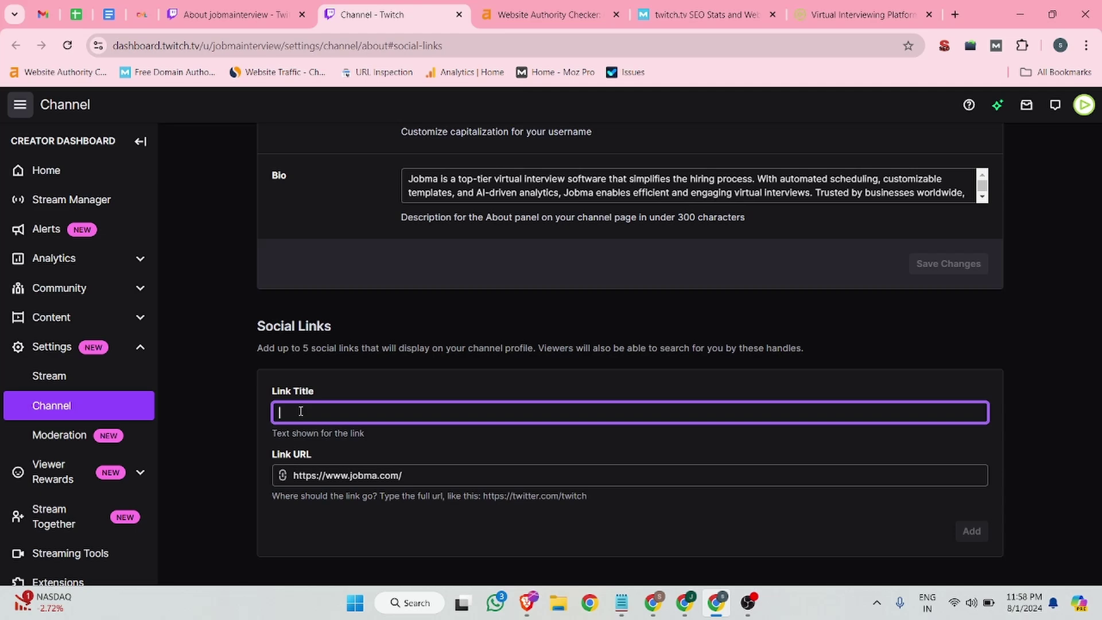
Paste 'Virtual Interviewing Platform' from Jobma's SEO summary as the Link Title and add the link
{"action": "left_click", "coordinate": [862, 13]}
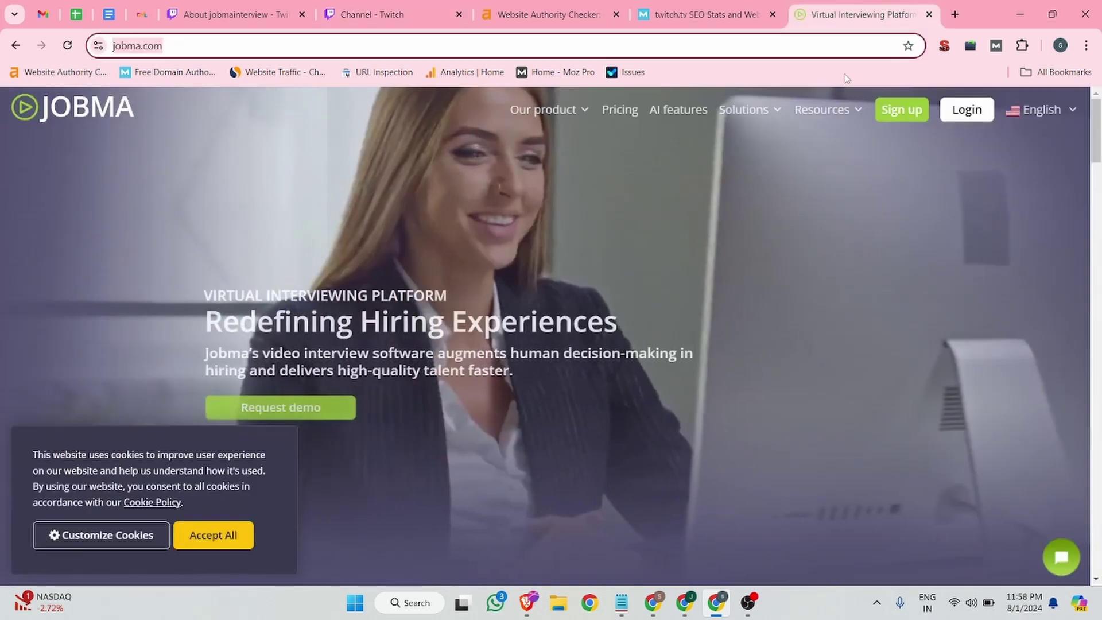
{"action": "left_click", "coordinate": [943, 46]}
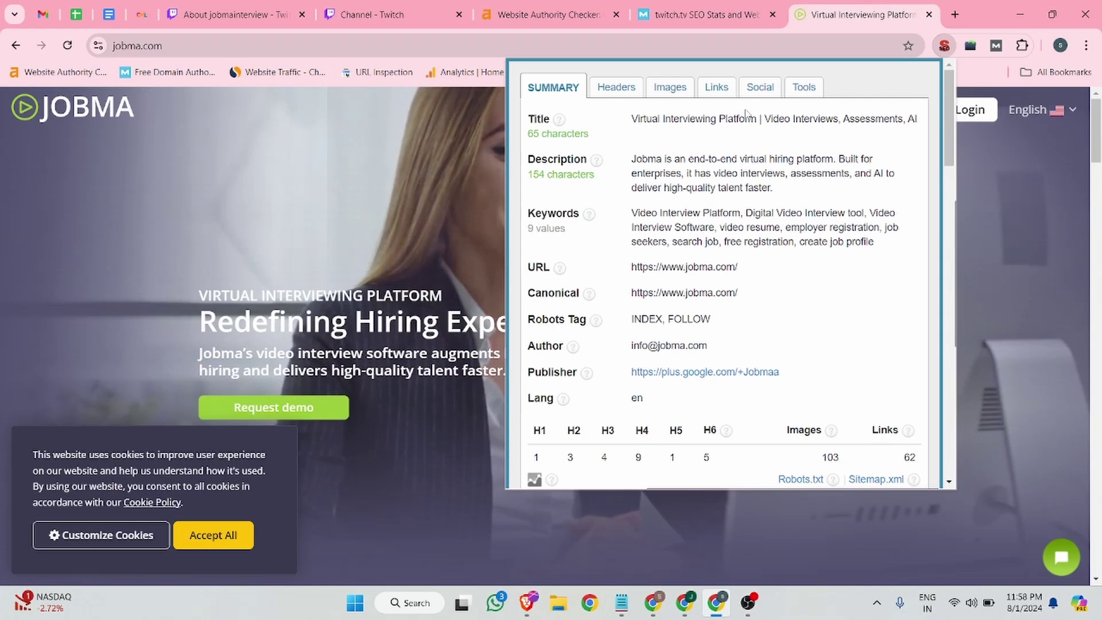
{"action": "left_click_drag", "start_coordinate": [756, 119], "coordinate": [604, 129]}
{"action": "key", "text": "ctrl+c"}
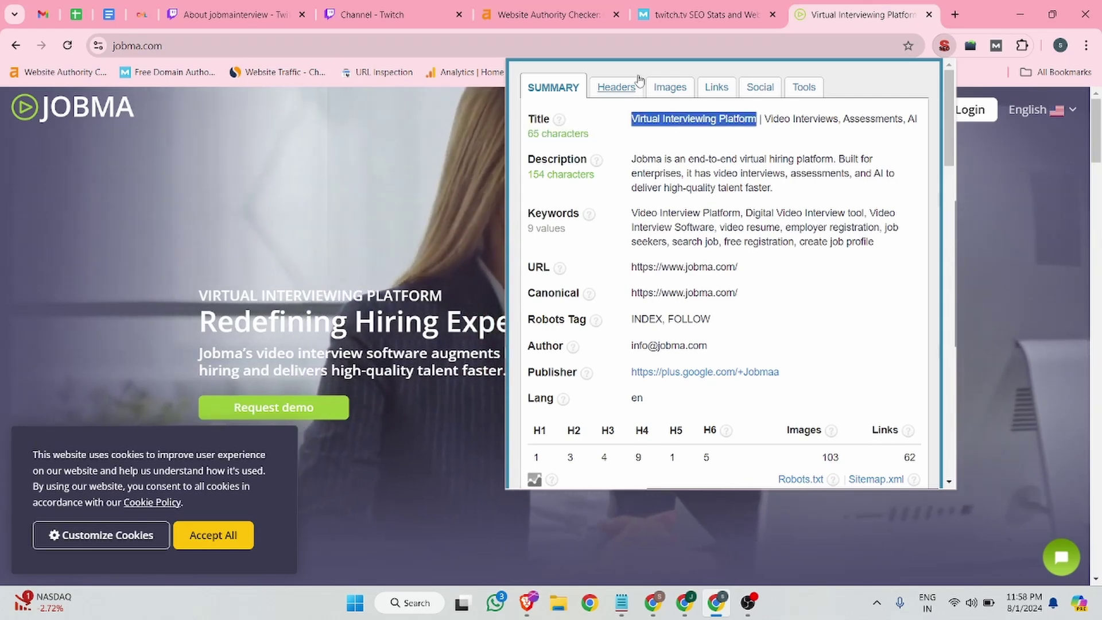
{"action": "left_click", "coordinate": [378, 13]}
{"action": "key", "text": "ctrl+v"}
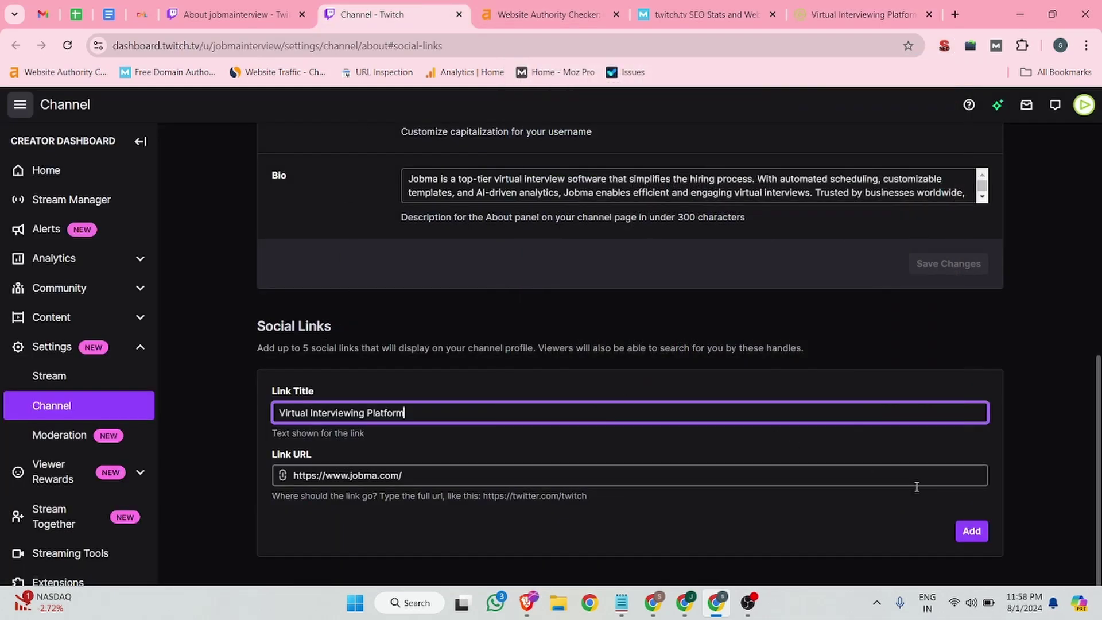
{"action": "left_click", "coordinate": [973, 532]}
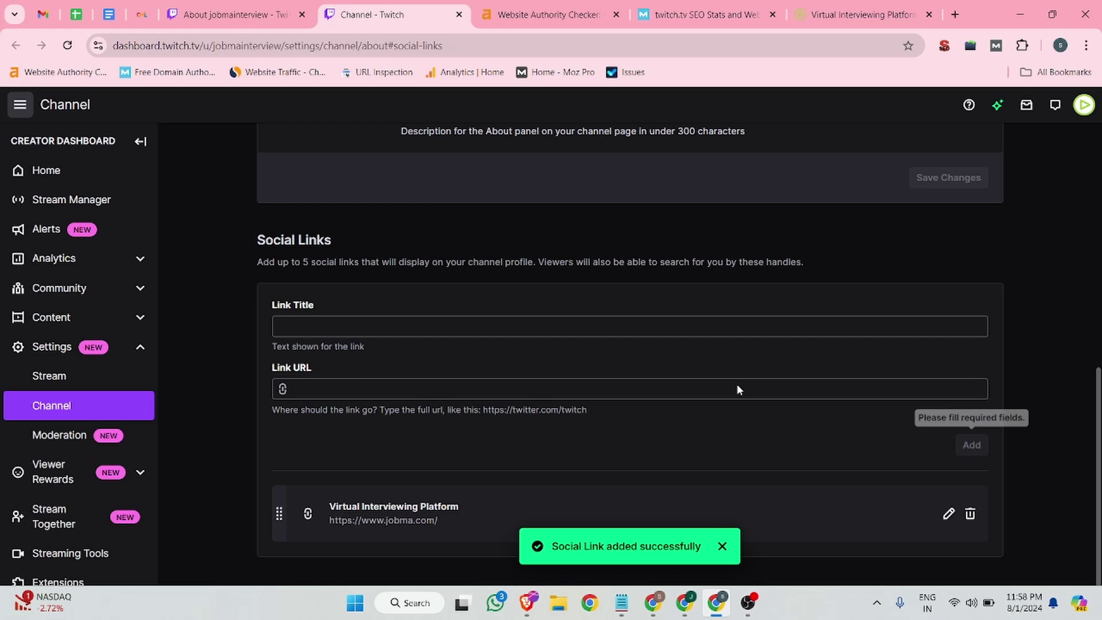
{"action": "scroll", "coordinate": [737, 384], "scroll_direction": "down", "scroll_amount": 1}
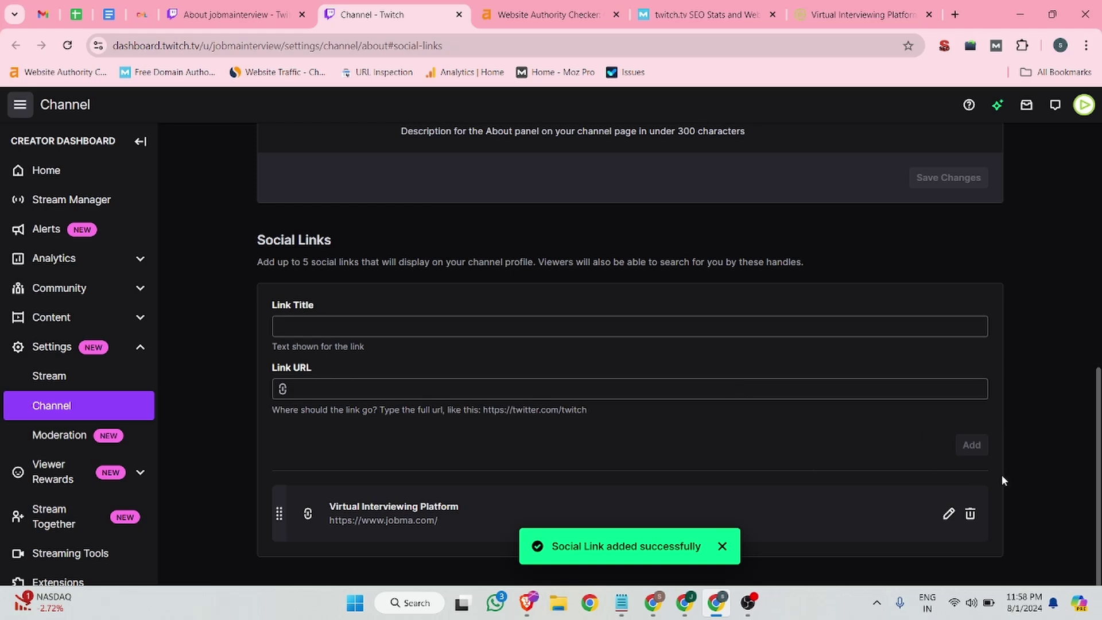
Copy the jobma.com/one-way-video-interviews address into Twitch's Link URL field
{"action": "left_click", "coordinate": [372, 327]}
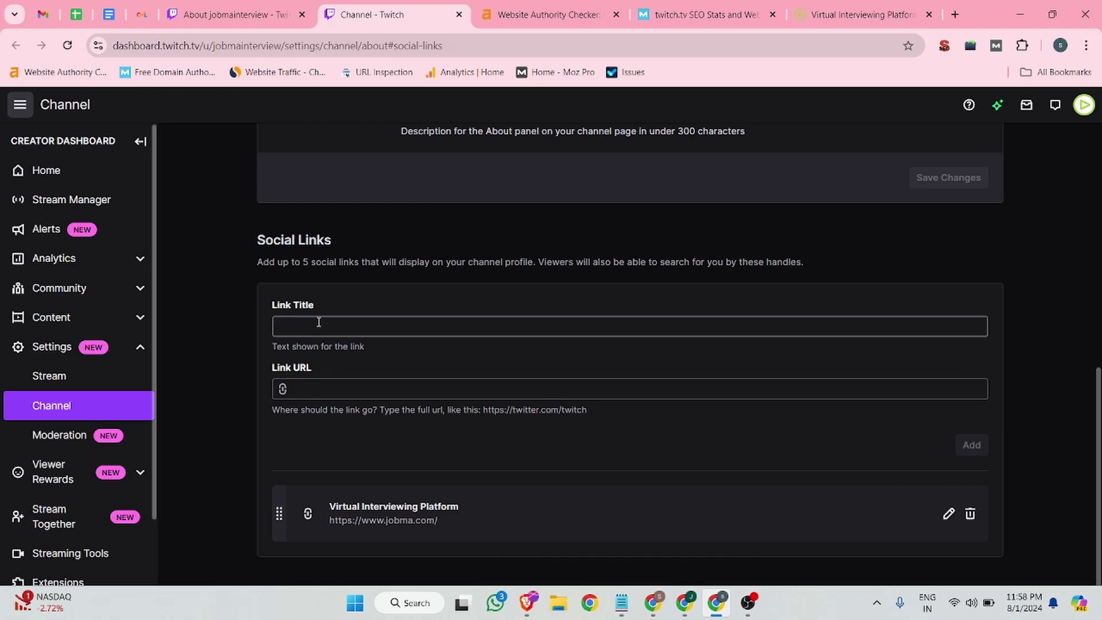
{"action": "key", "text": "ctrl+5"}
{"action": "mouse_move", "coordinate": [552, 110]}
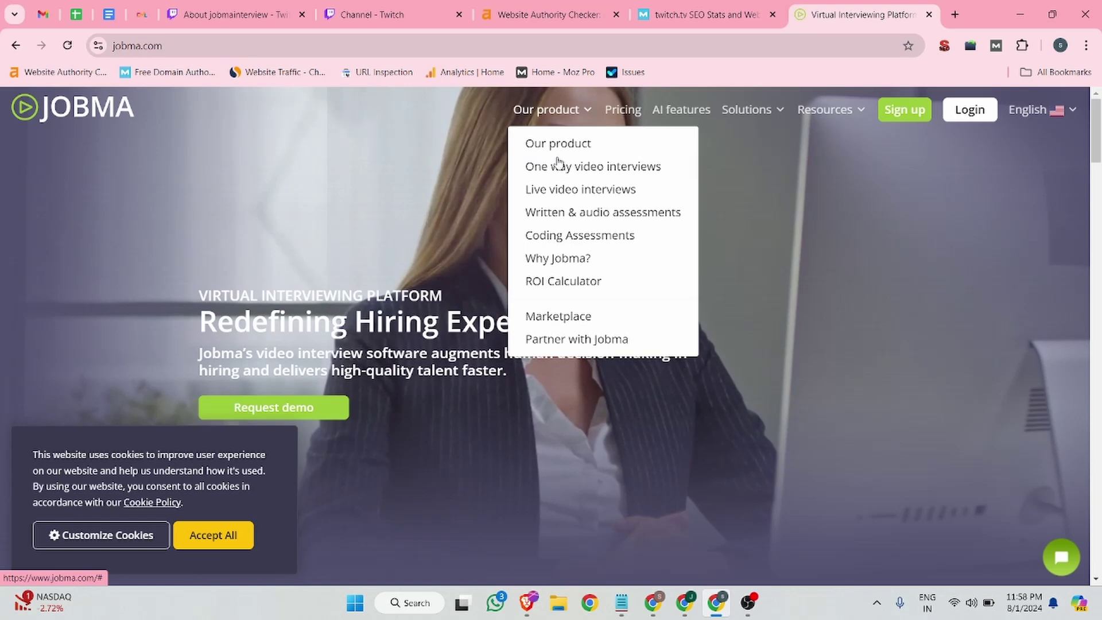
{"action": "left_click", "coordinate": [566, 166]}
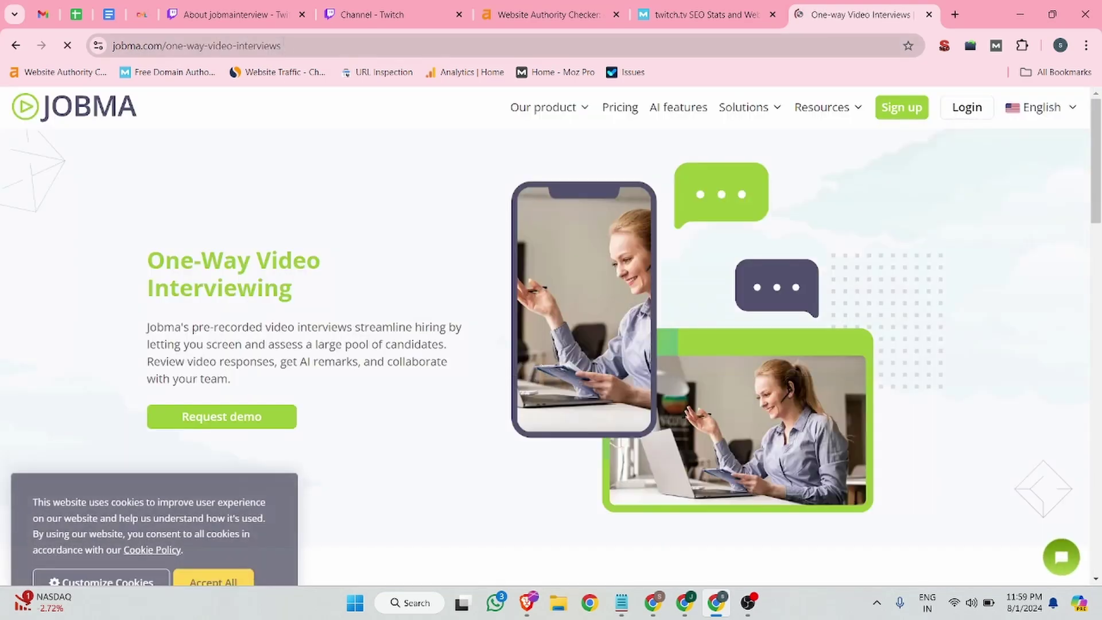
{"action": "left_click", "coordinate": [299, 44]}
{"action": "key", "text": "ctrl+c"}
{"action": "left_click", "coordinate": [377, 14]}
{"action": "left_click", "coordinate": [371, 328]}
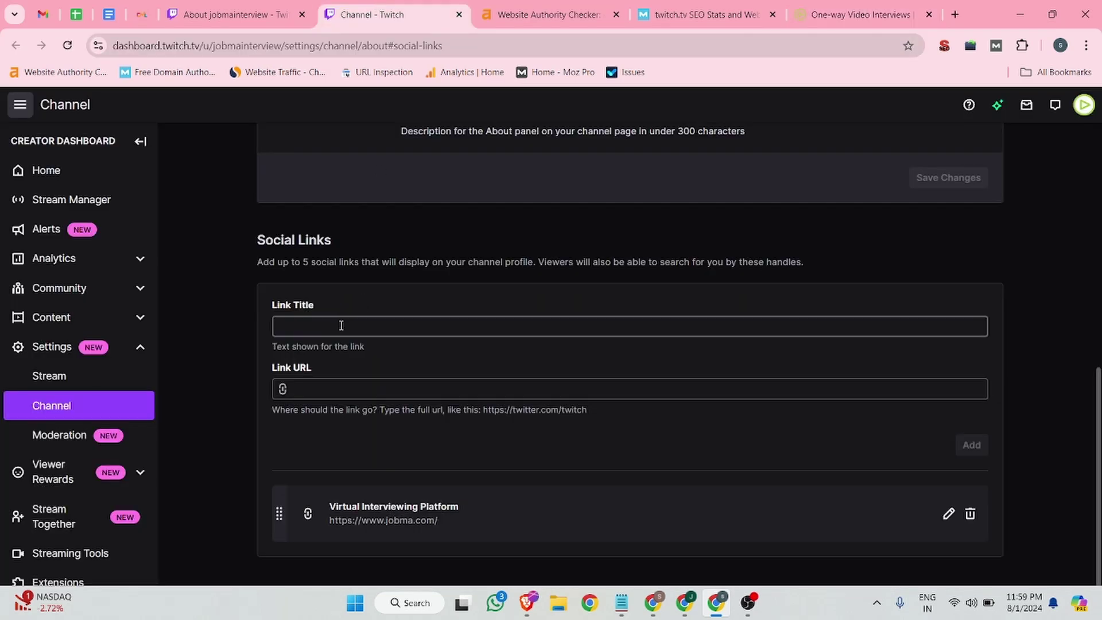
{"action": "left_click", "coordinate": [317, 388]}
{"action": "key", "text": "ctrl+v"}
Title the link 'Pre Recorded Video Interviewing Software' and add it
{"action": "left_click", "coordinate": [371, 327]}
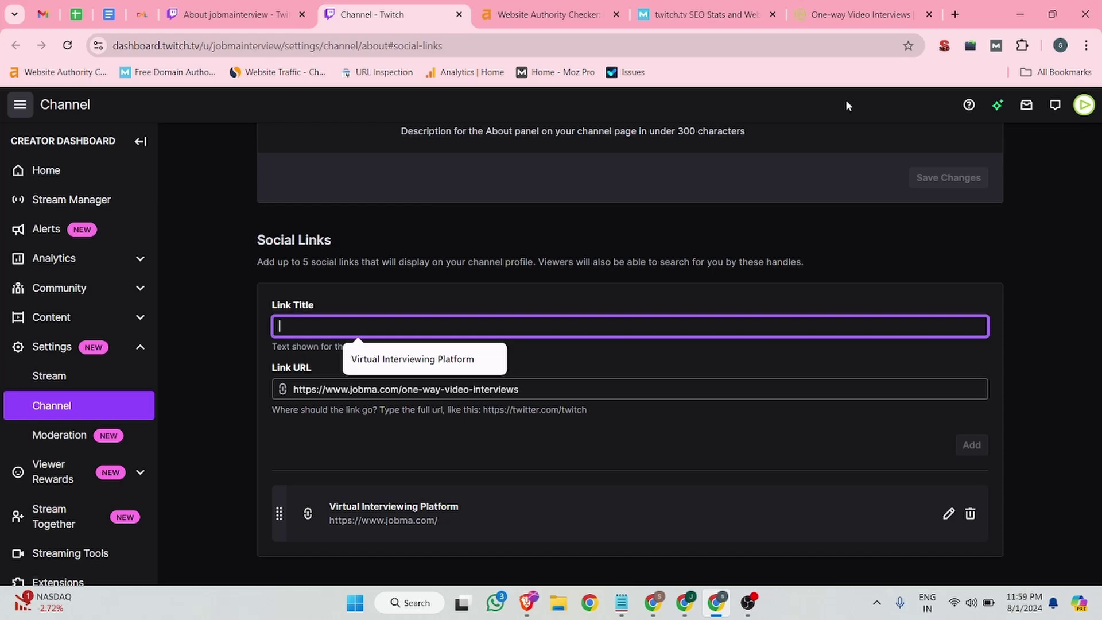
{"action": "left_click", "coordinate": [852, 13]}
{"action": "left_click_drag", "start_coordinate": [333, 303], "coordinate": [149, 259]}
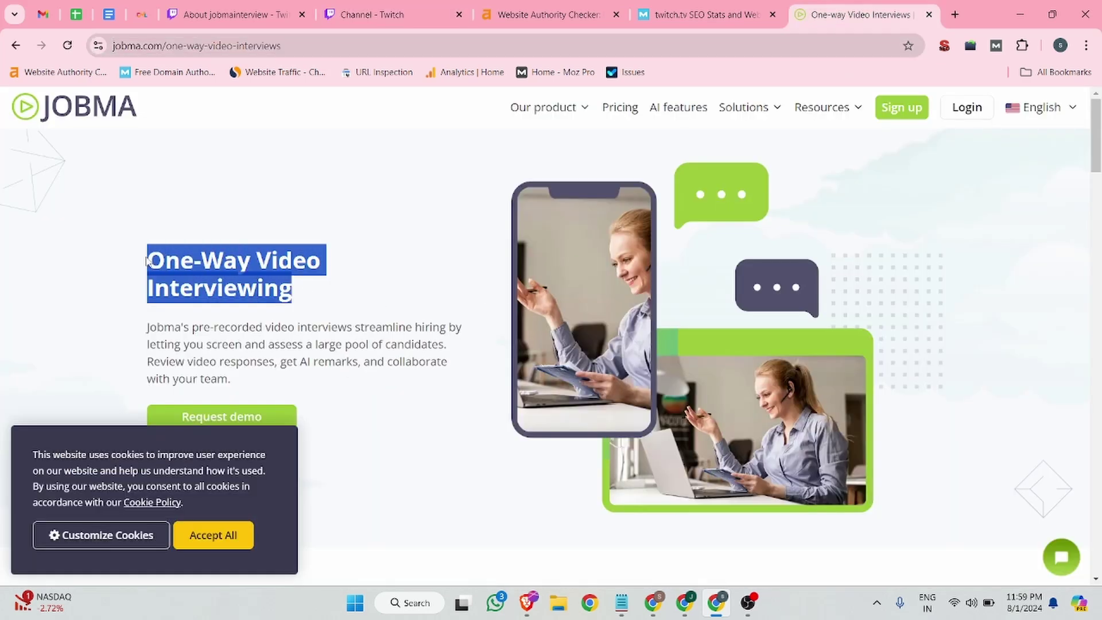
{"action": "key", "text": "ctrl+c"}
{"action": "left_click", "coordinate": [376, 14]}
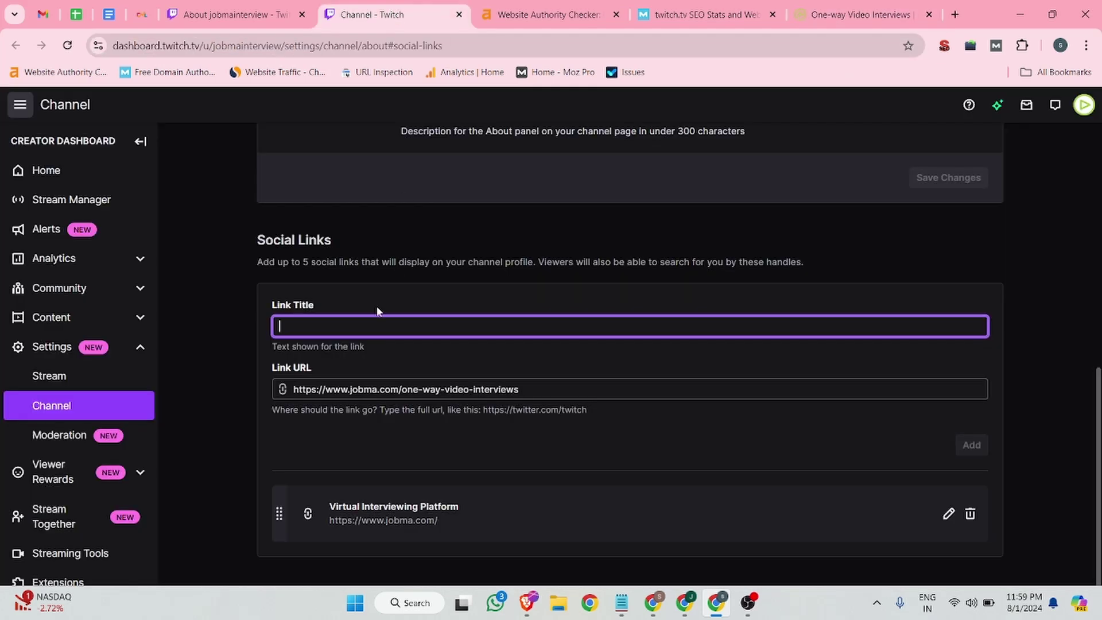
{"action": "type", "text": "Pre Recorded Video In"}
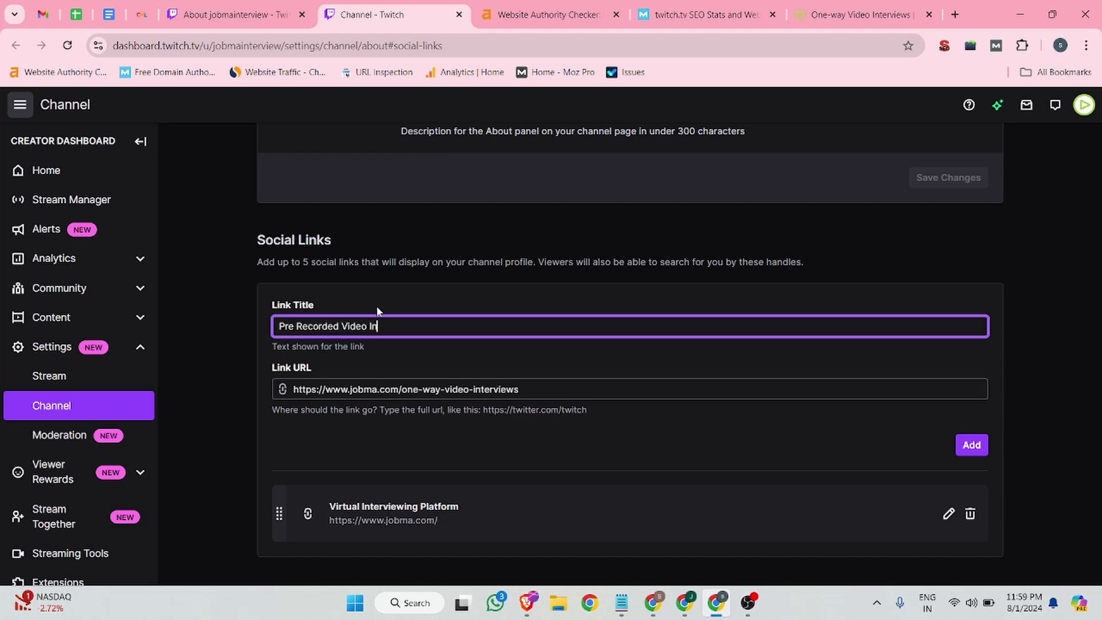
{"action": "type", "text": "terviewing Software"}
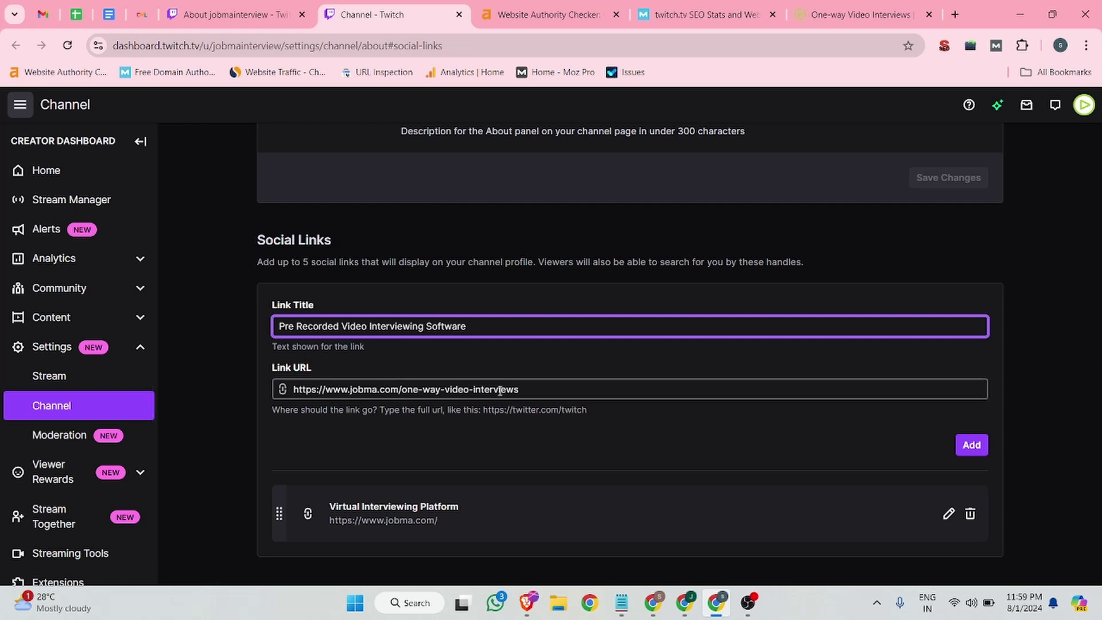
{"action": "left_click", "coordinate": [972, 444]}
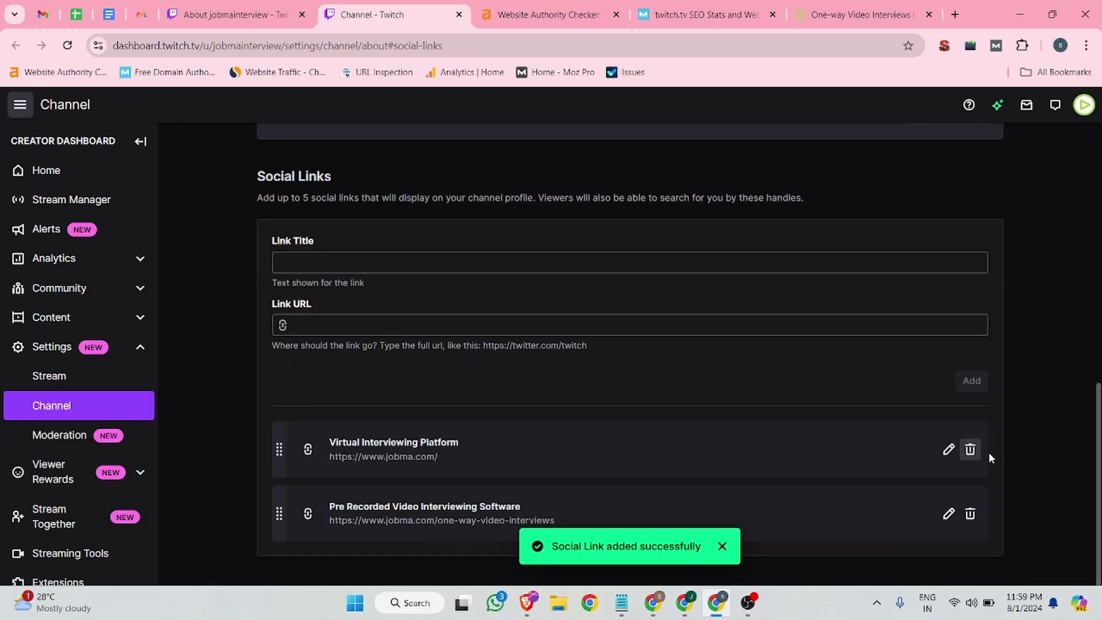
Open Jobma's Coding Assessments page and paste its address into Twitch's Link URL field
{"action": "left_click", "coordinate": [862, 14]}
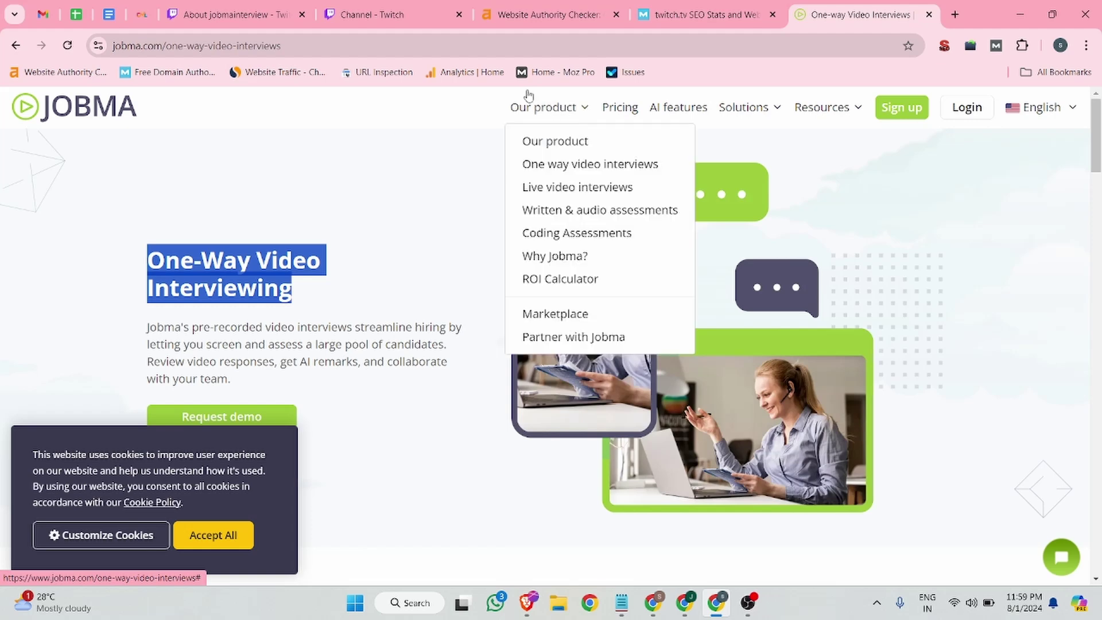
{"action": "left_click", "coordinate": [370, 14]}
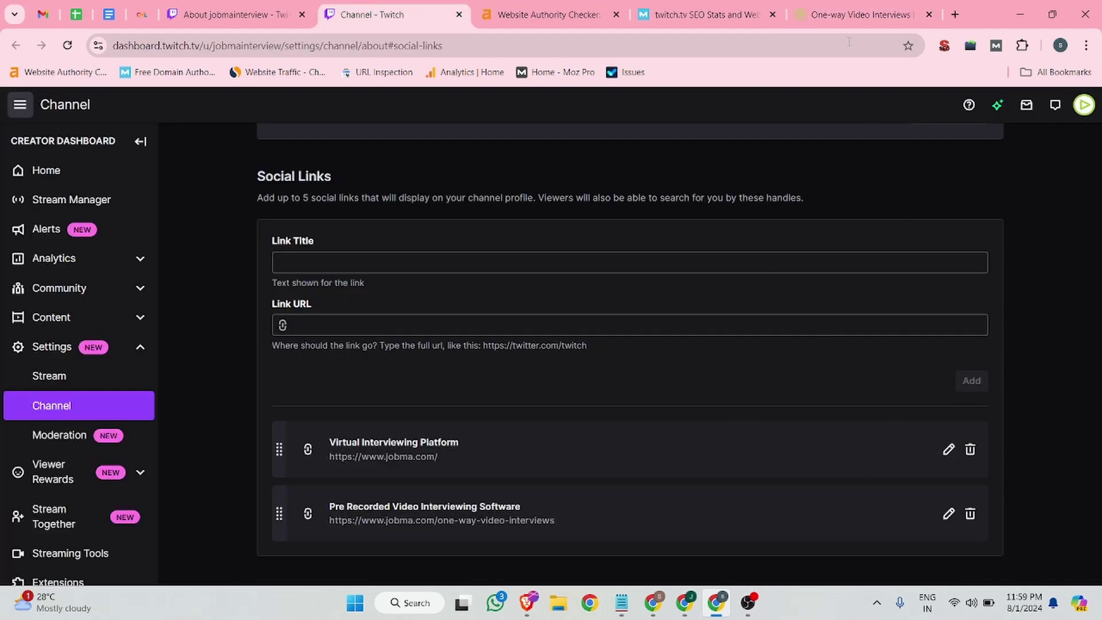
{"action": "left_click", "coordinate": [861, 14]}
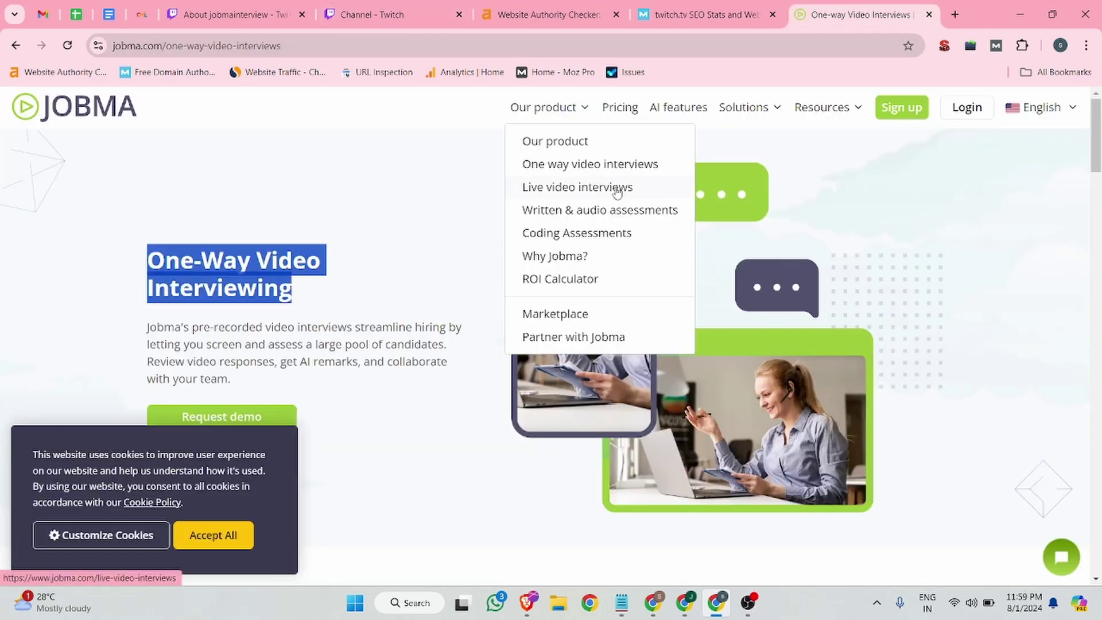
{"action": "left_click", "coordinate": [578, 234]}
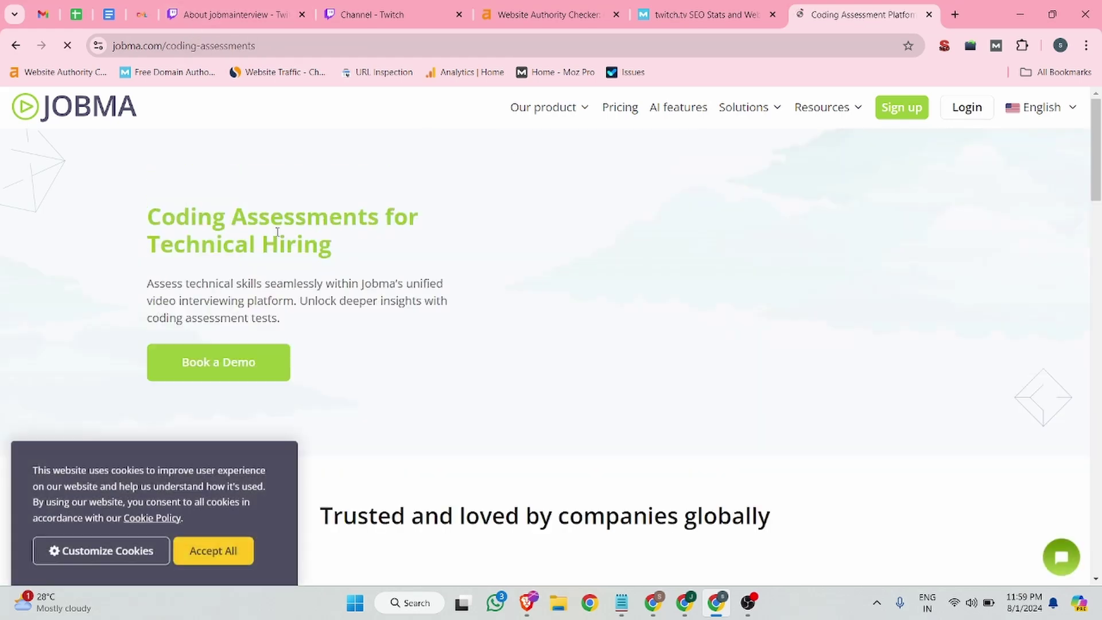
{"action": "left_click", "coordinate": [267, 45]}
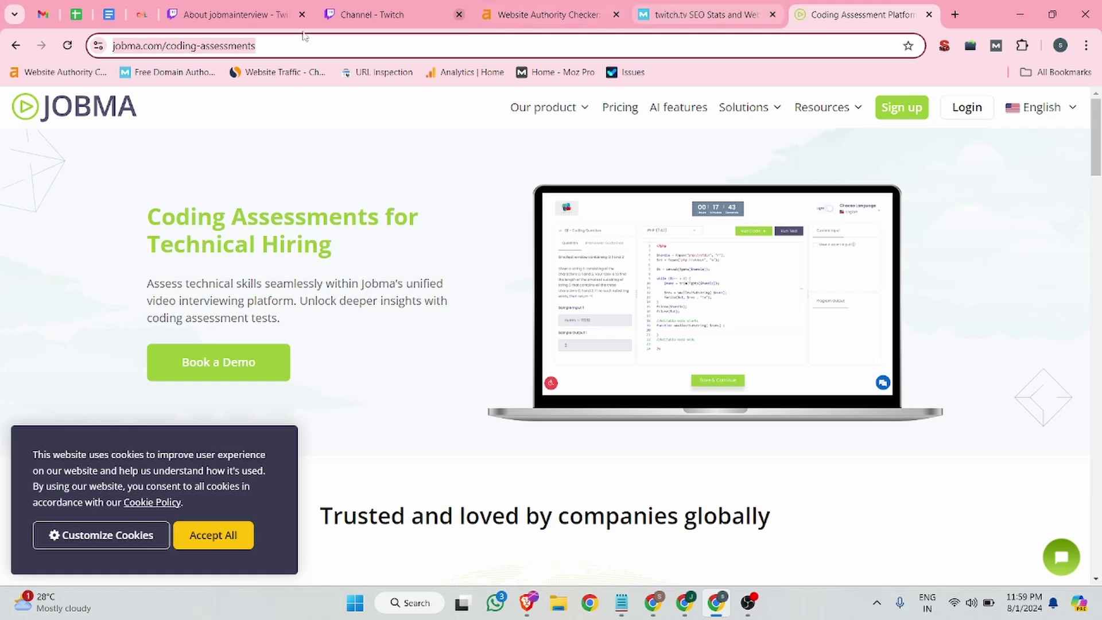
{"action": "key", "text": "ctrl+c"}
{"action": "left_click", "coordinate": [372, 14]}
{"action": "left_click", "coordinate": [430, 324]}
{"action": "key", "text": "ctrl+v"}
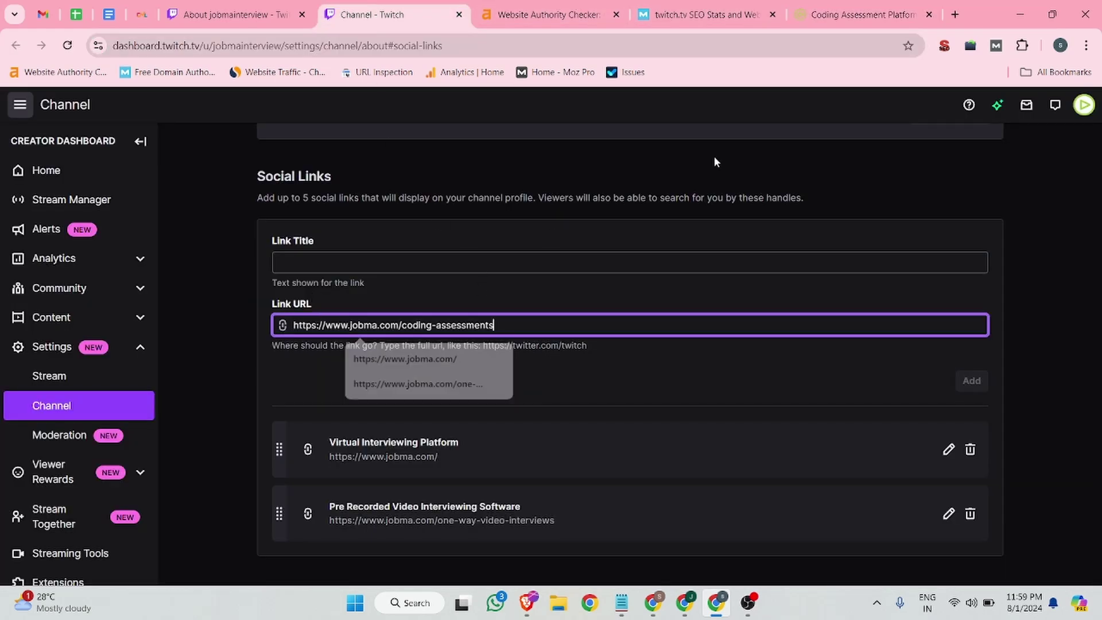
Title the link 'Coding Assessments for Technical Hiring', add it, then open Jobma's live video interviews page
{"action": "left_click", "coordinate": [862, 14]}
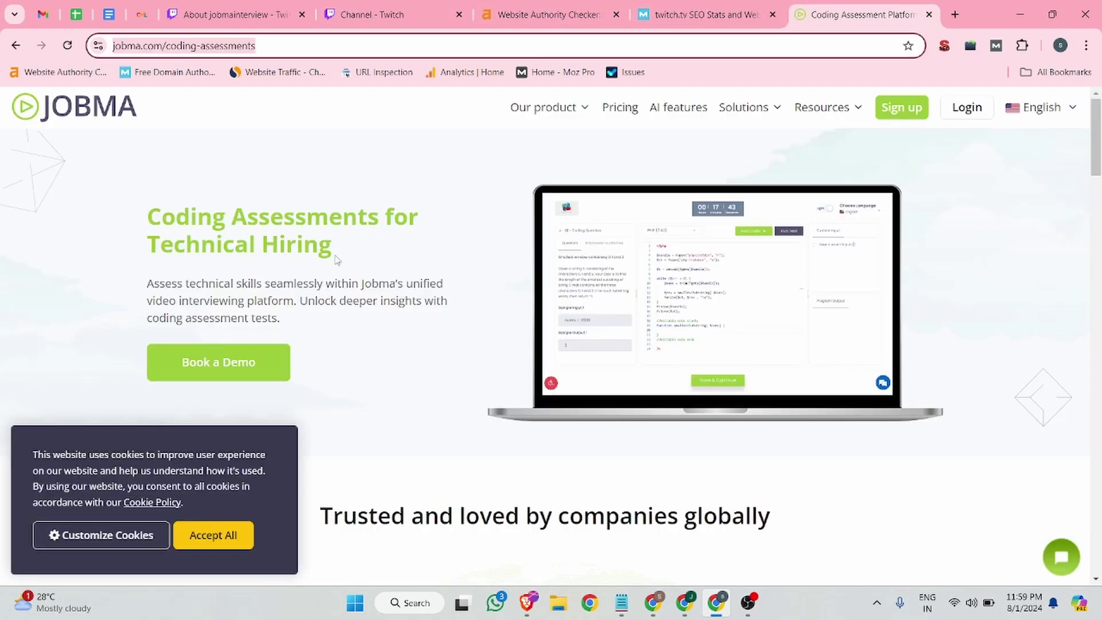
{"action": "left_click_drag", "start_coordinate": [338, 258], "coordinate": [132, 222]}
{"action": "key", "text": "ctrl+c"}
{"action": "left_click", "coordinate": [380, 13]}
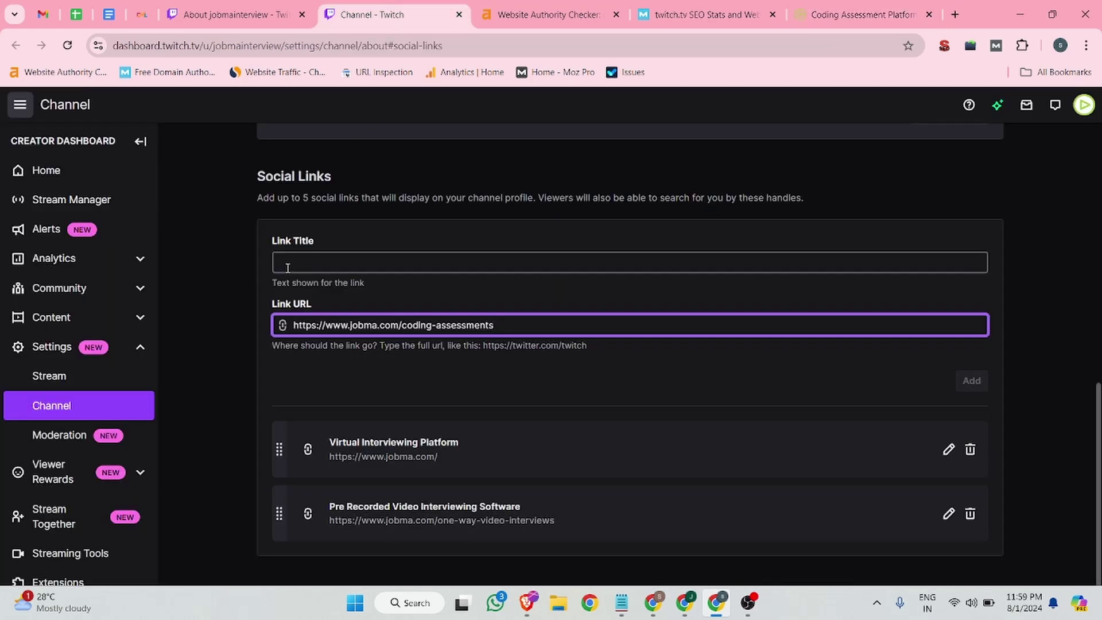
{"action": "left_click", "coordinate": [604, 262]}
{"action": "key", "text": "ctrl+v"}
{"action": "left_click", "coordinate": [972, 381]}
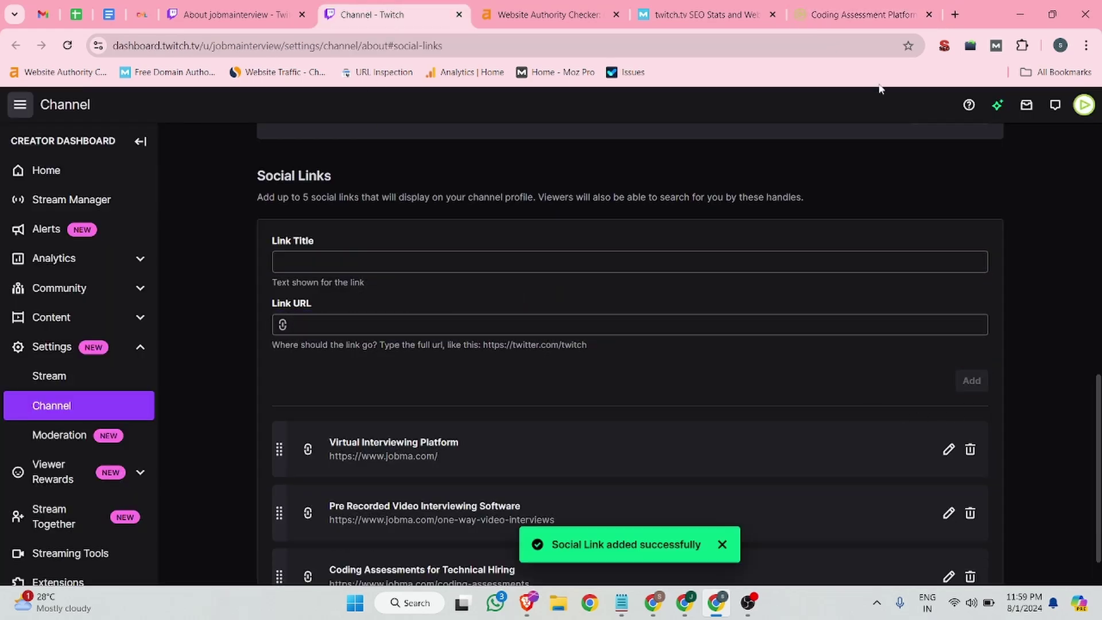
{"action": "left_click", "coordinate": [861, 15]}
{"action": "mouse_move", "coordinate": [548, 107]}
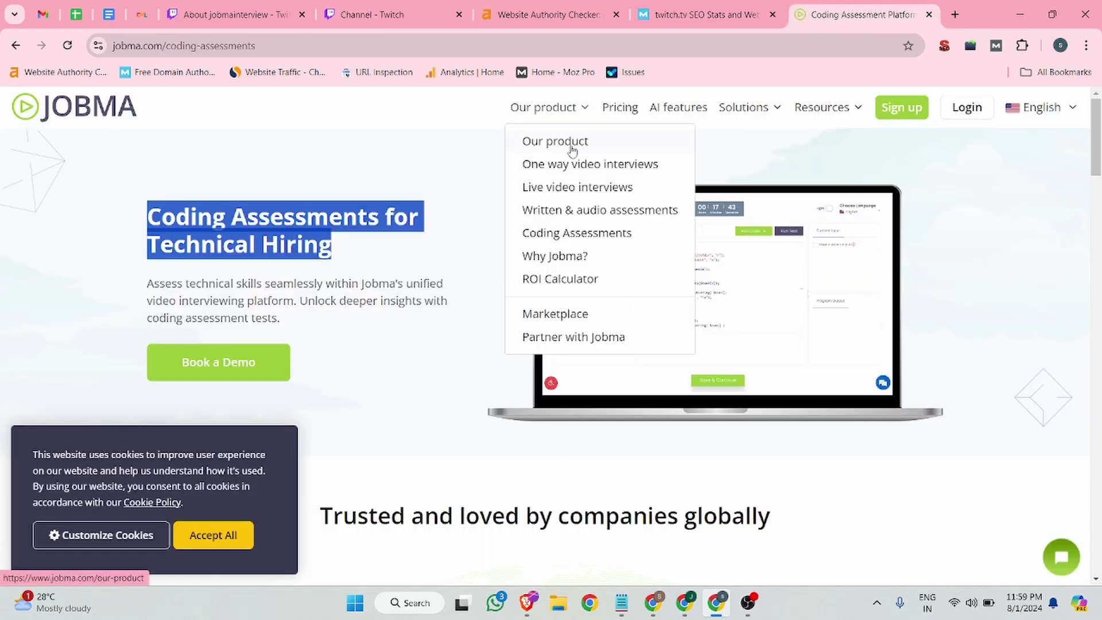
{"action": "left_click", "coordinate": [573, 186]}
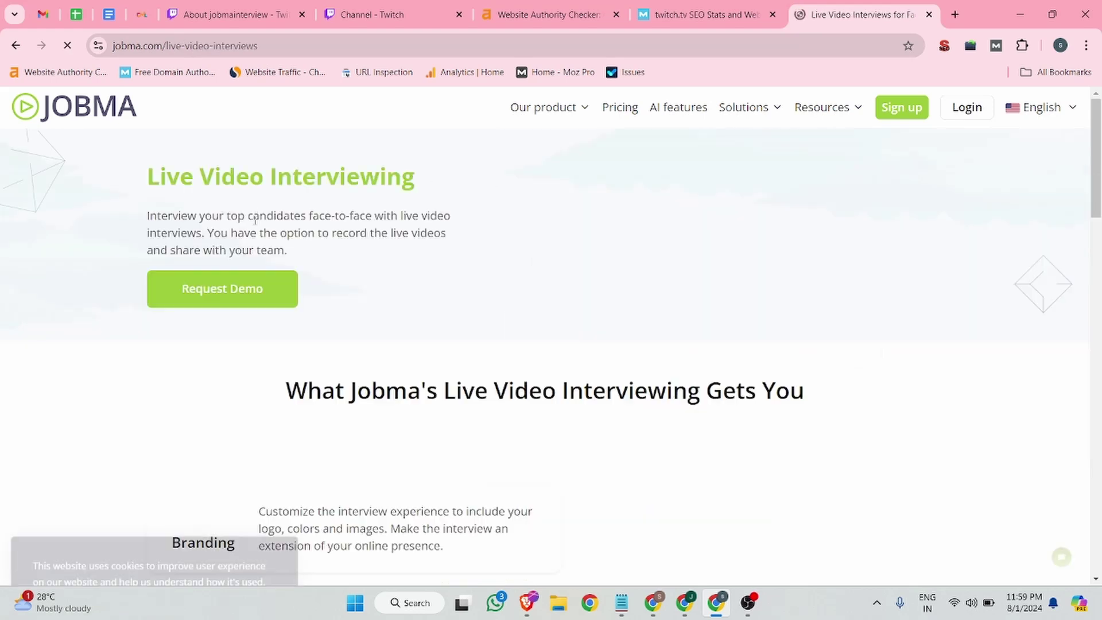
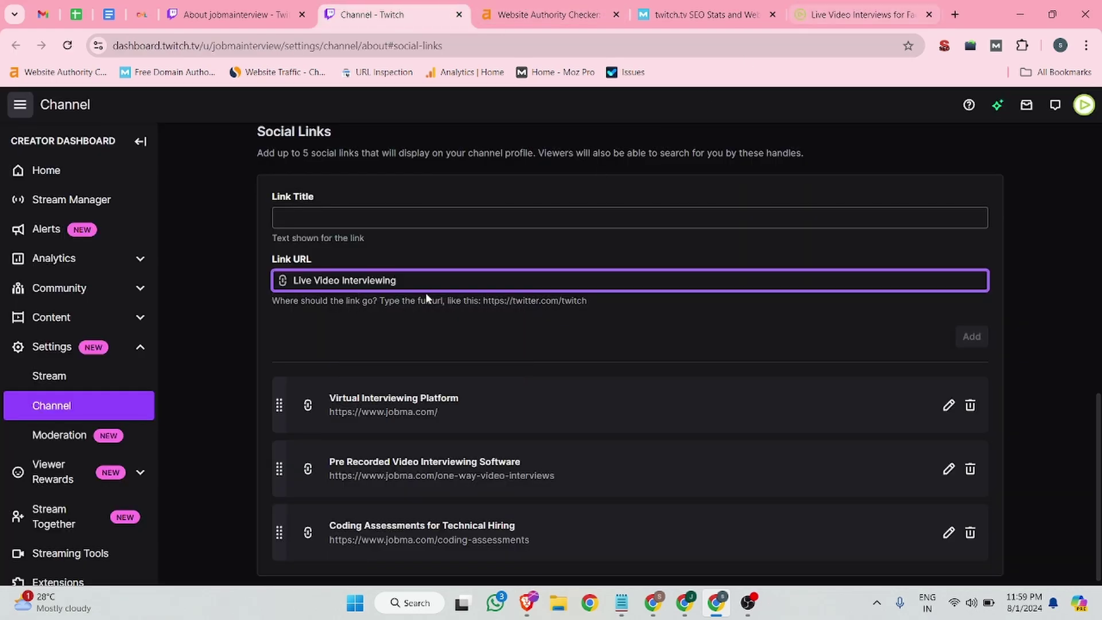
Clear the misplaced title text out of the Link URL field
{"action": "left_click_drag", "start_coordinate": [421, 281], "coordinate": [262, 285]}
{"action": "key", "text": "ctrl+x"}
{"action": "left_click", "coordinate": [360, 217]}
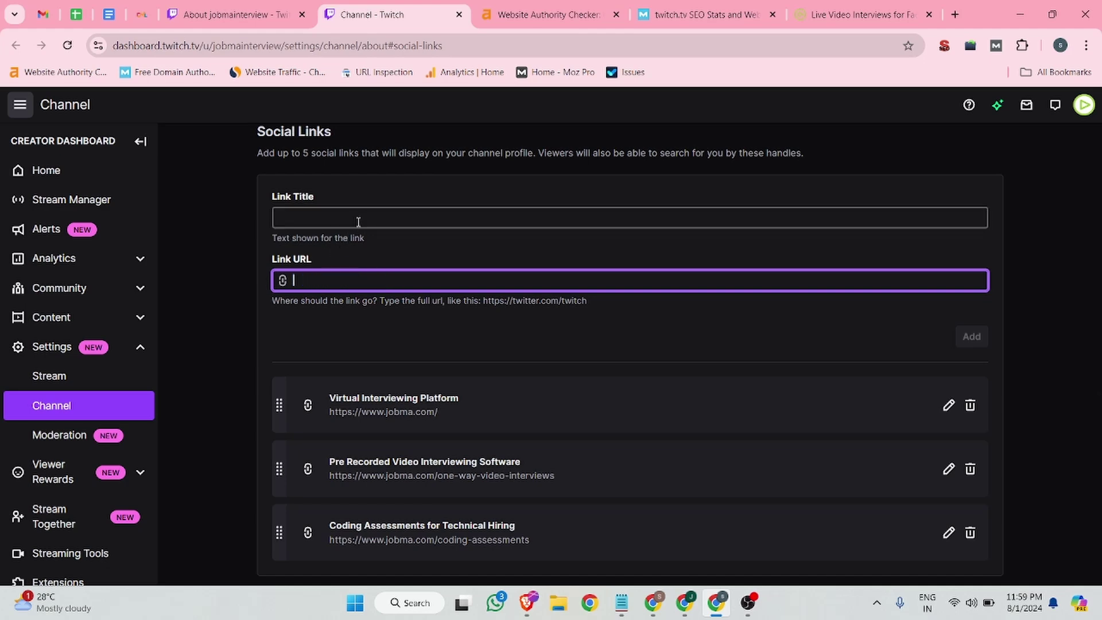
{"action": "key", "text": "ctrl+v"}
{"action": "left_click", "coordinate": [323, 284]}
Add the Live Video Interviewing link using the Jobma Live Video Interviews page address
{"action": "left_click", "coordinate": [862, 15]}
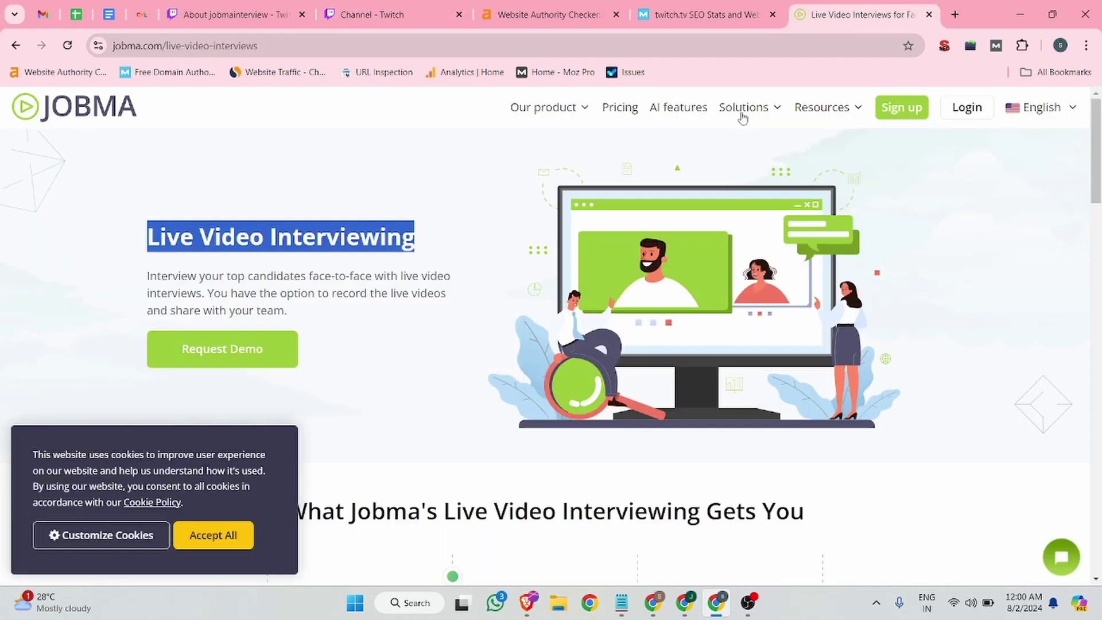
{"action": "left_click", "coordinate": [185, 45]}
{"action": "key", "text": "ctrl+c"}
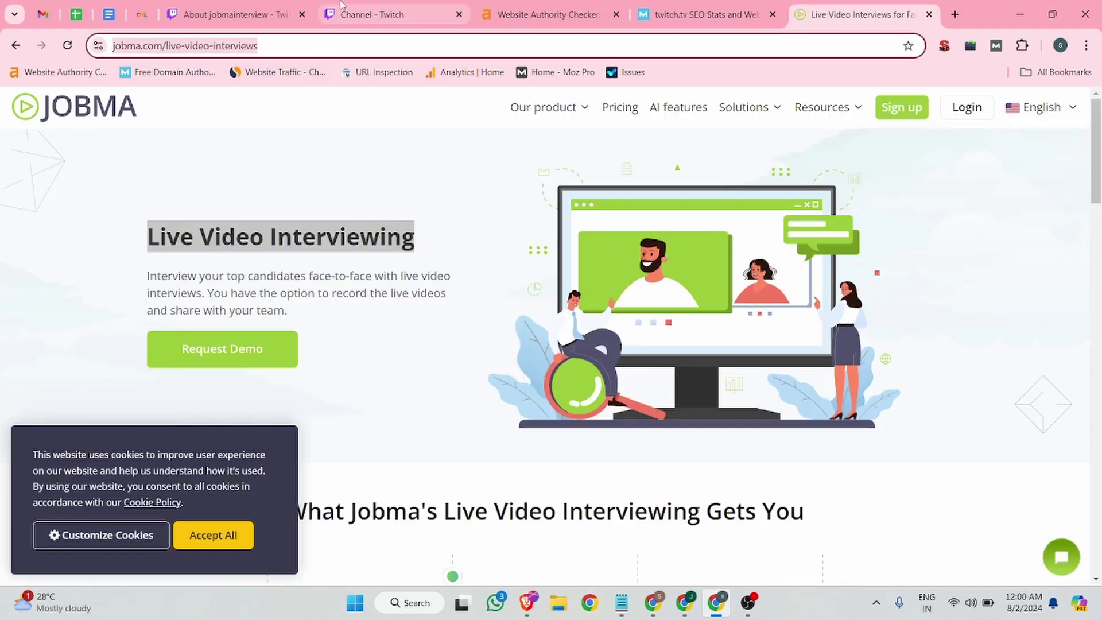
{"action": "left_click", "coordinate": [372, 14]}
{"action": "left_click", "coordinate": [320, 280]}
{"action": "key", "text": "ctrl+v"}
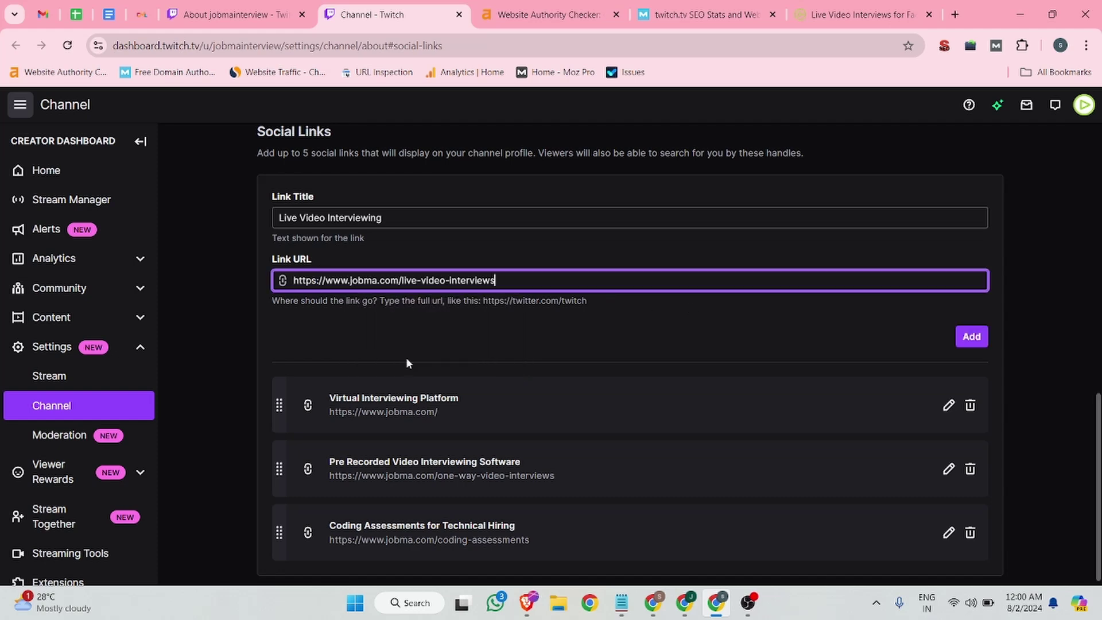
{"action": "left_click", "coordinate": [971, 336]}
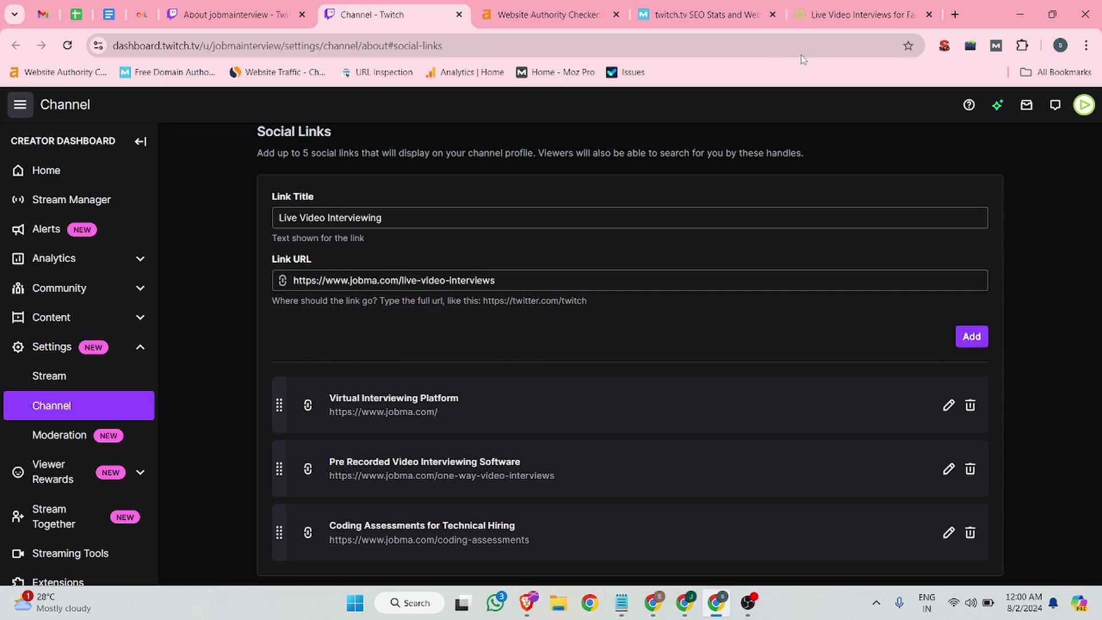
Put the Jobma 'Written, Multi-choice and Audio Assessments' heading into Link Title
{"action": "left_click", "coordinate": [862, 14]}
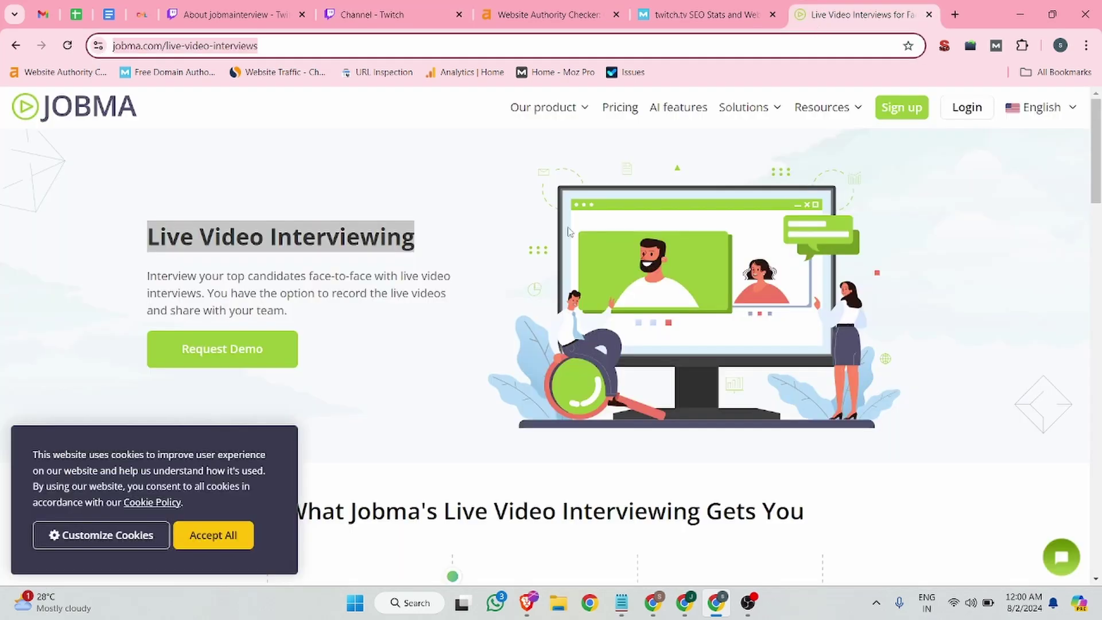
{"action": "left_click", "coordinate": [586, 110]}
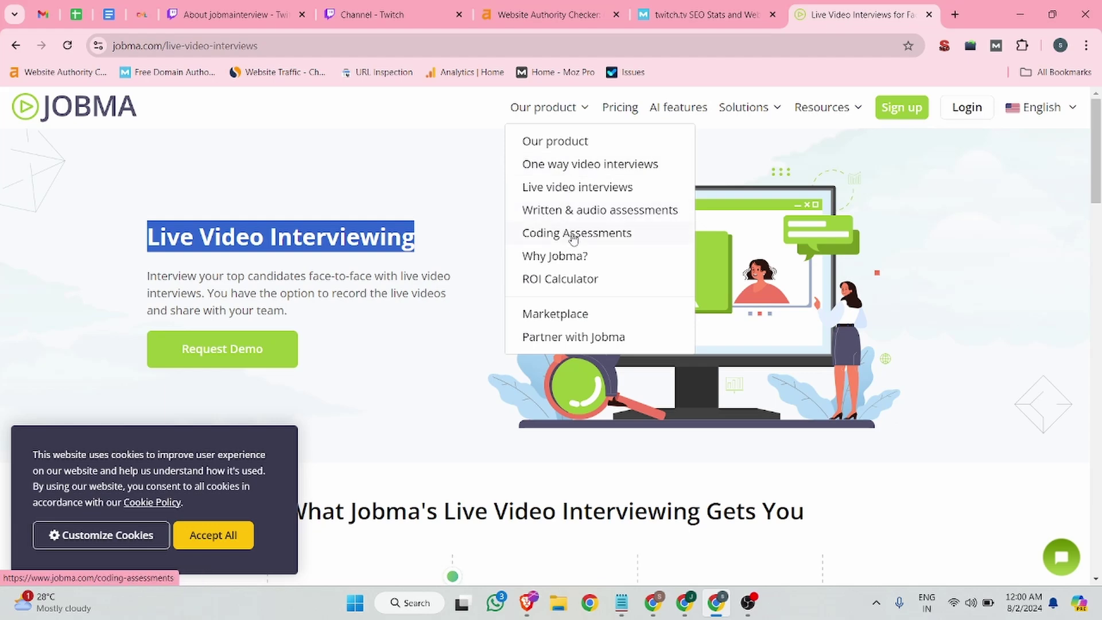
{"action": "left_click", "coordinate": [573, 213]}
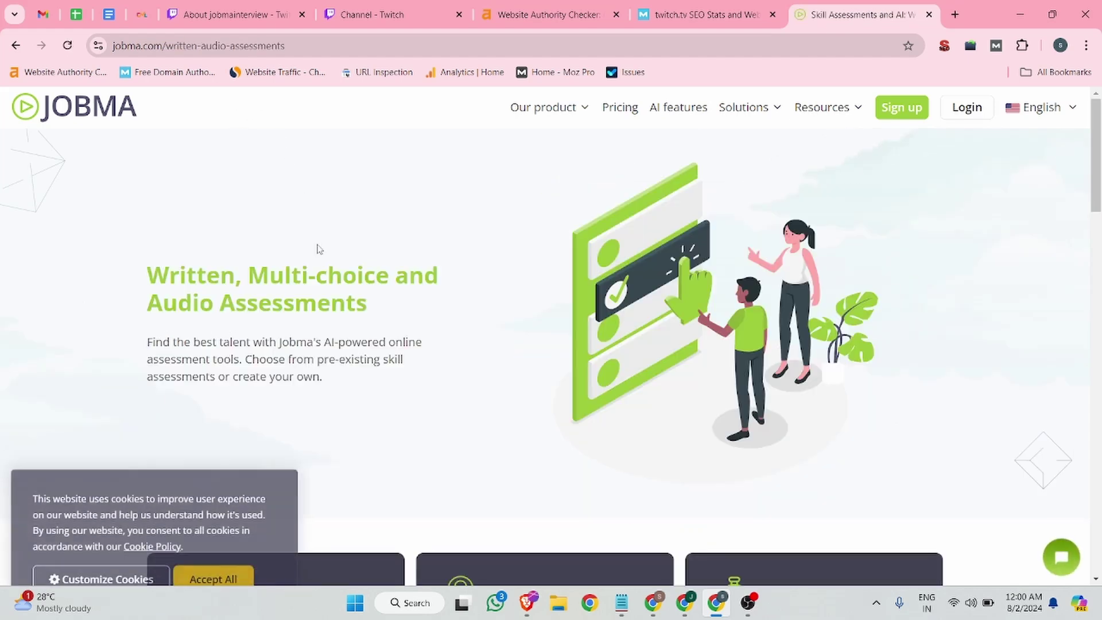
{"action": "left_click_drag", "start_coordinate": [384, 306], "coordinate": [147, 277]}
{"action": "key", "text": "ctrl+c"}
{"action": "key", "text": "ctrl+shift+Tab"}
{"action": "key", "text": "ctrl+shift+Tab"}
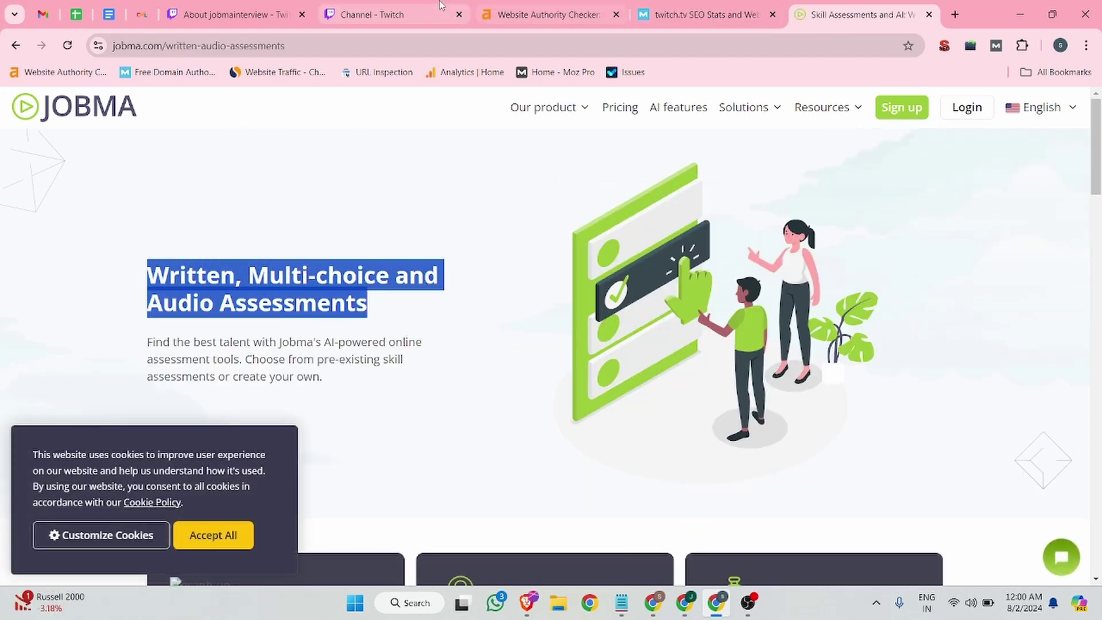
{"action": "key", "text": "ctrl+v"}
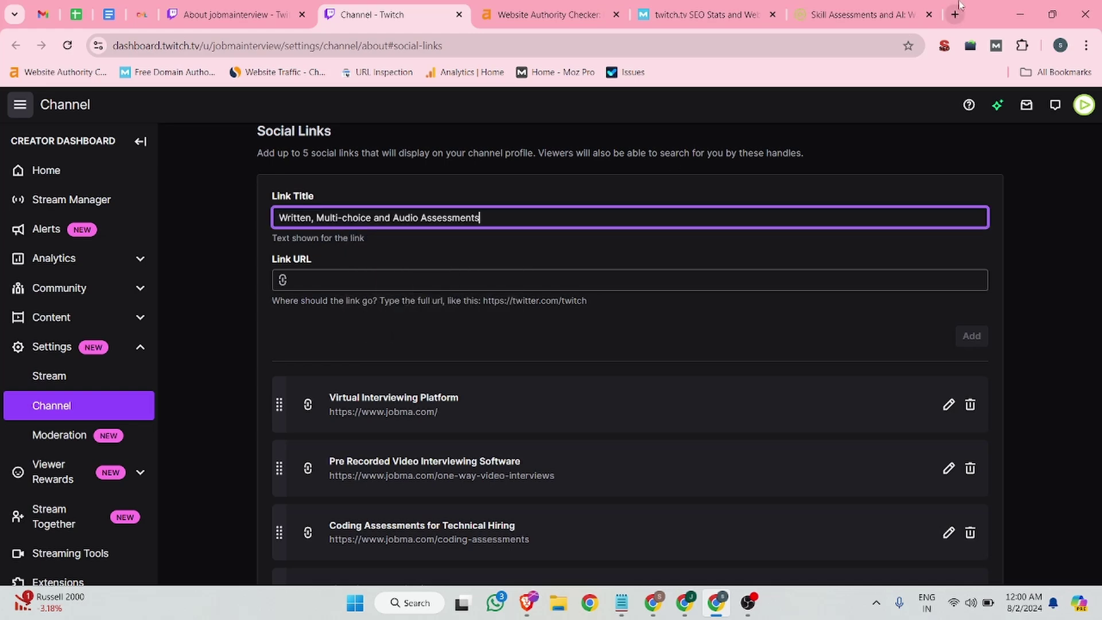
Add the assessments link with its Jobma page address as the URL
{"action": "left_click", "coordinate": [861, 14]}
{"action": "left_click", "coordinate": [285, 46]}
{"action": "key", "text": "ctrl+c"}
{"action": "left_click", "coordinate": [371, 14]}
{"action": "left_click", "coordinate": [390, 280]}
{"action": "key", "text": "ctrl+v"}
{"action": "left_click", "coordinate": [972, 336]}
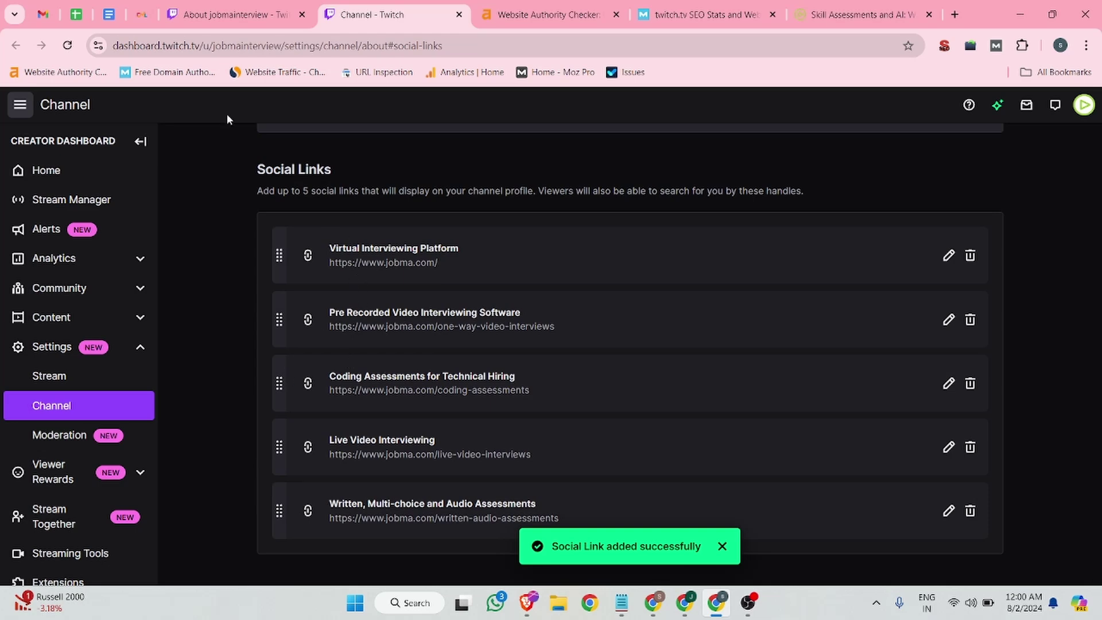
{"action": "scroll", "coordinate": [821, 346], "scroll_direction": "up", "scroll_amount": 8}
{"action": "scroll", "coordinate": [663, 346], "scroll_direction": "up", "scroll_amount": 3}
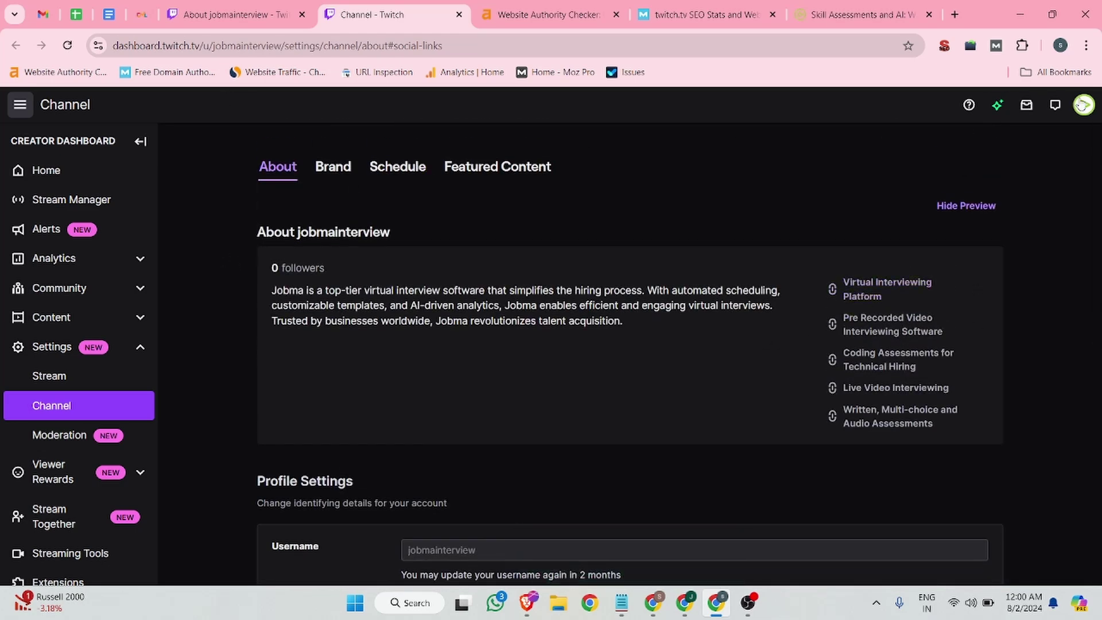
Open the jobmainterview channel page via the account menu and select its address
{"action": "left_click", "coordinate": [1084, 104]}
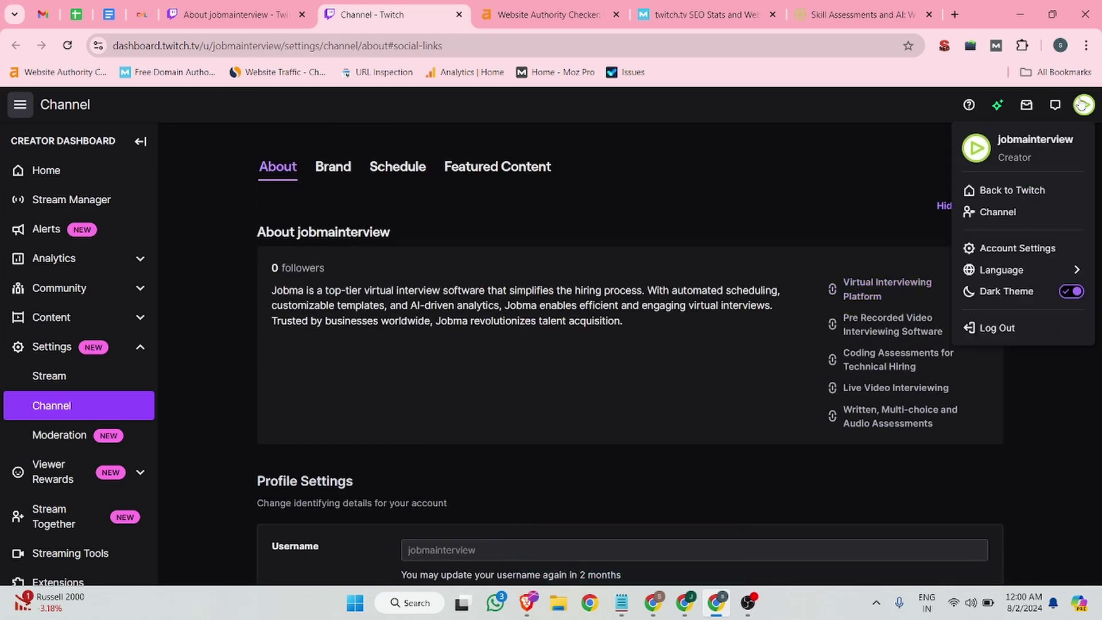
{"action": "left_click", "coordinate": [998, 212]}
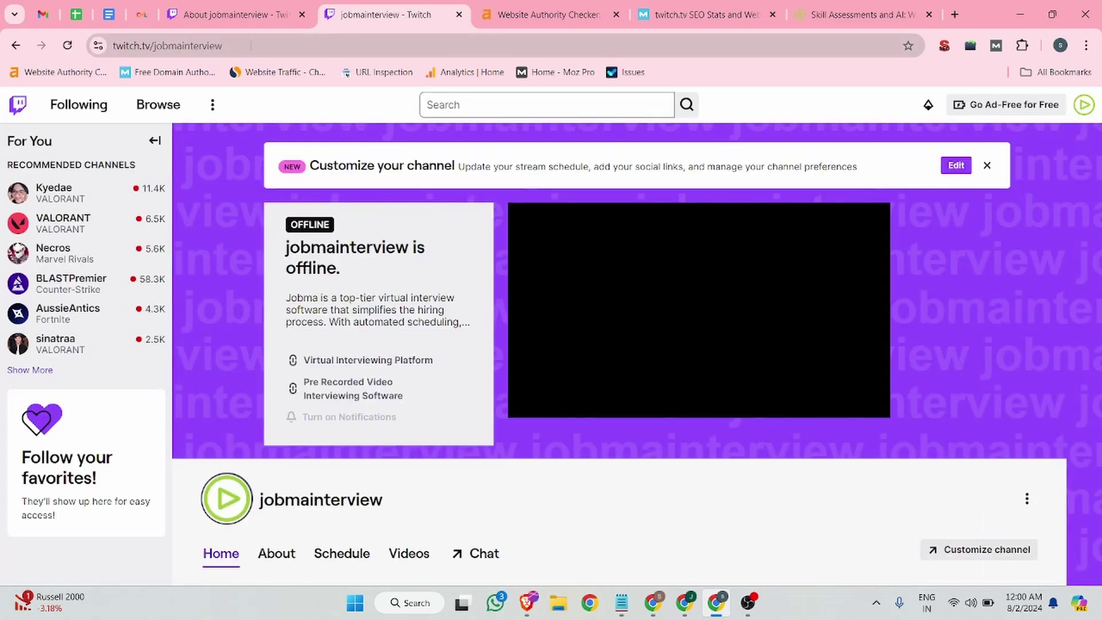
{"action": "left_click", "coordinate": [250, 45]}
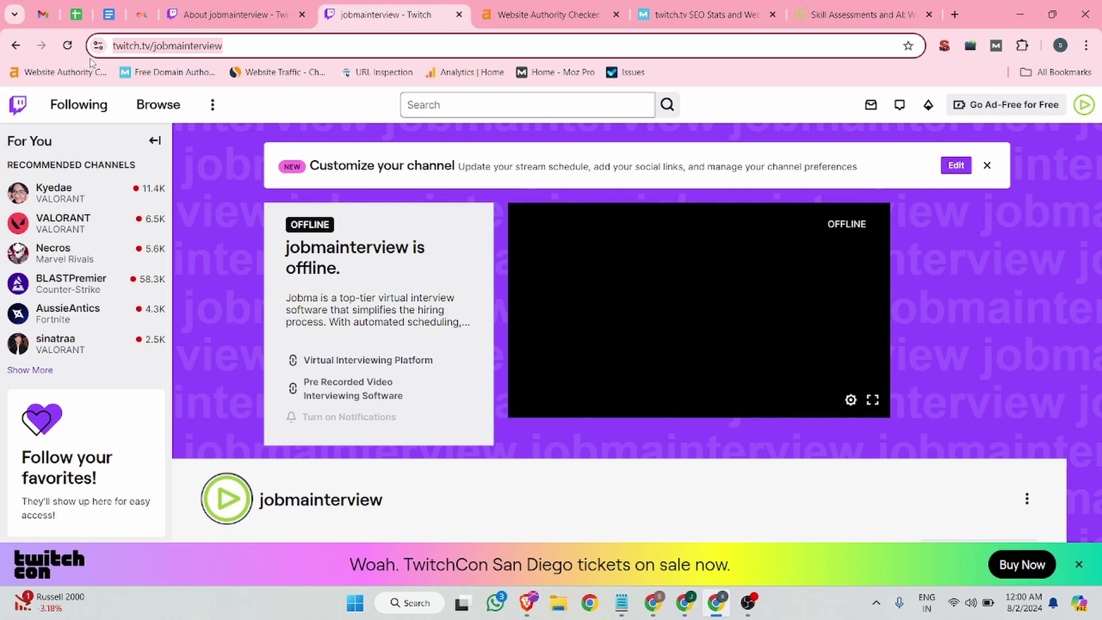
Load the jobmainterview channel in incognito and select its About description
{"action": "key", "text": "ctrl+c"}
{"action": "key", "text": "ctrl+shift+n"}
{"action": "key", "text": "ctrl+v"}
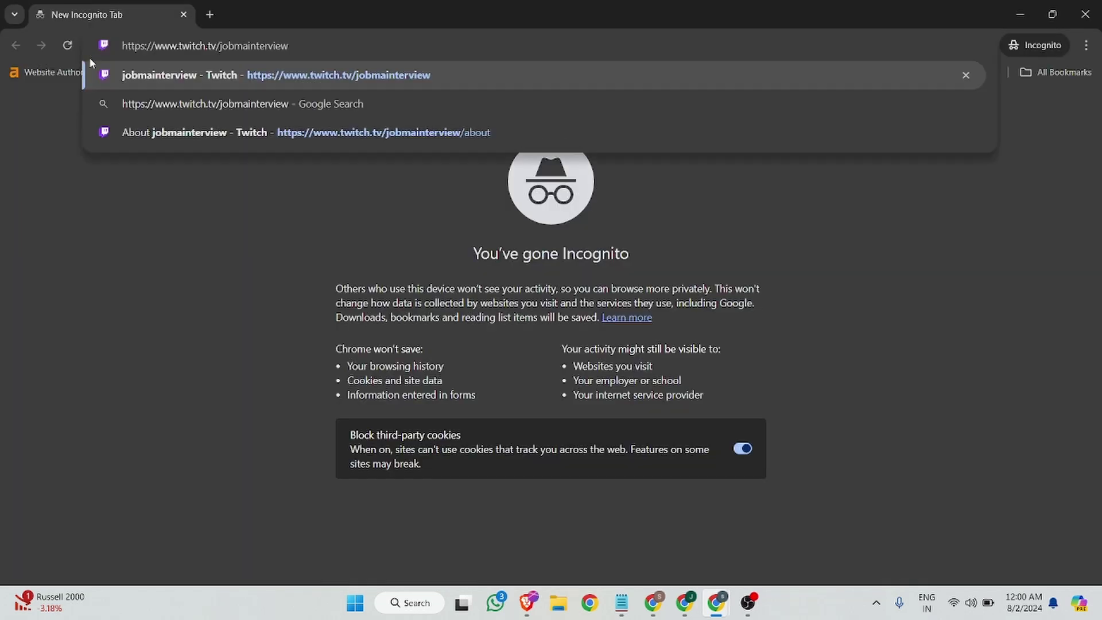
{"action": "key", "text": "Return"}
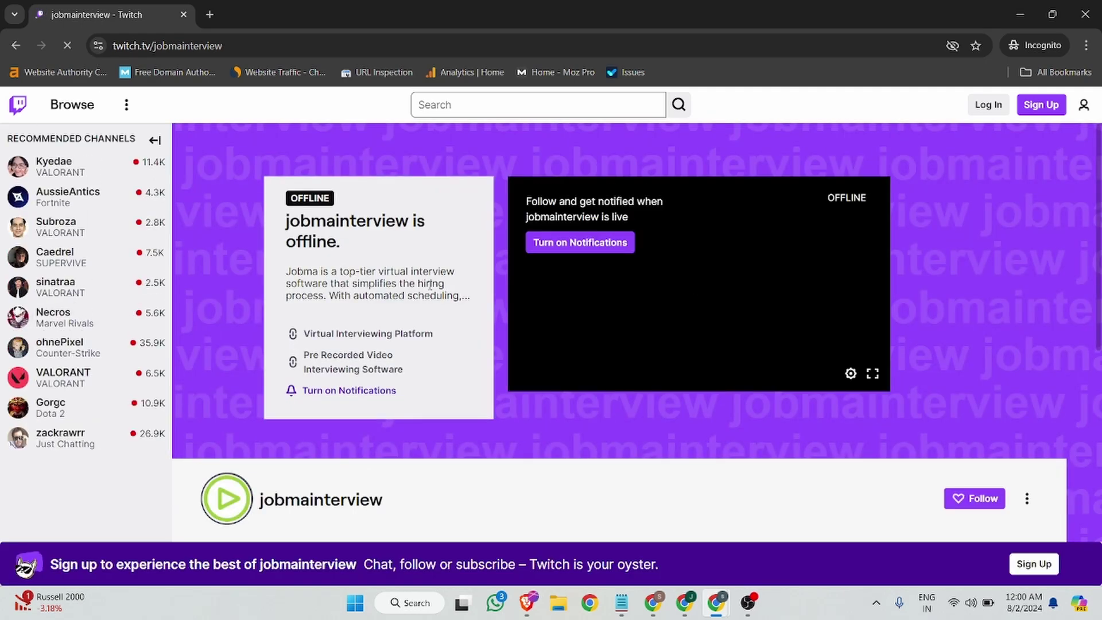
{"action": "scroll", "coordinate": [414, 384], "scroll_direction": "down", "scroll_amount": 3}
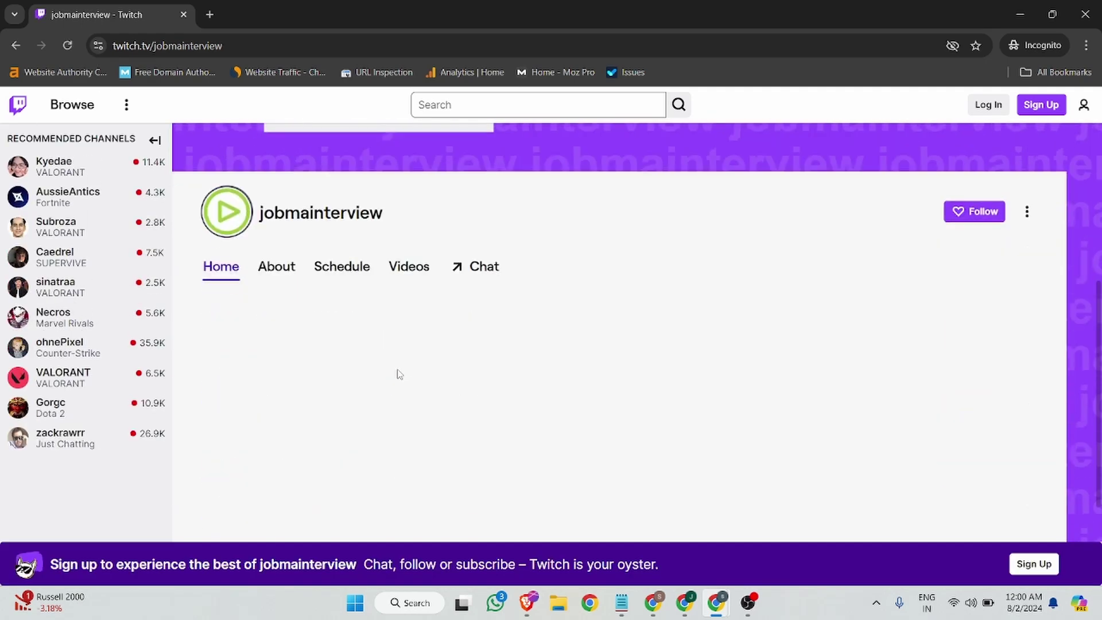
{"action": "left_click", "coordinate": [276, 266]}
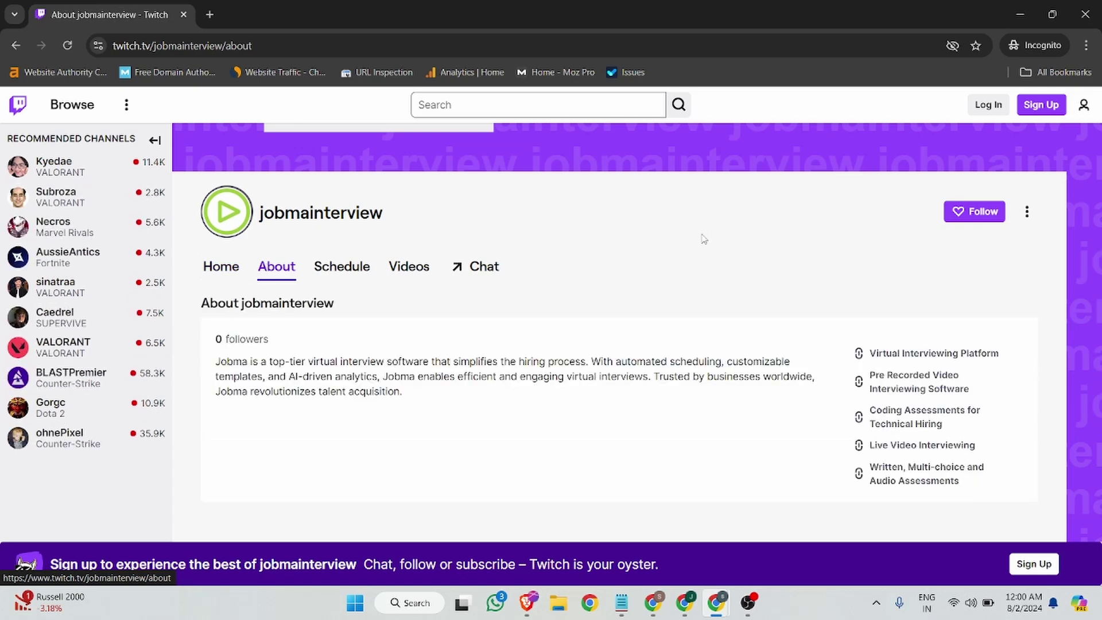
{"action": "left_click_drag", "start_coordinate": [403, 393], "coordinate": [213, 361]}
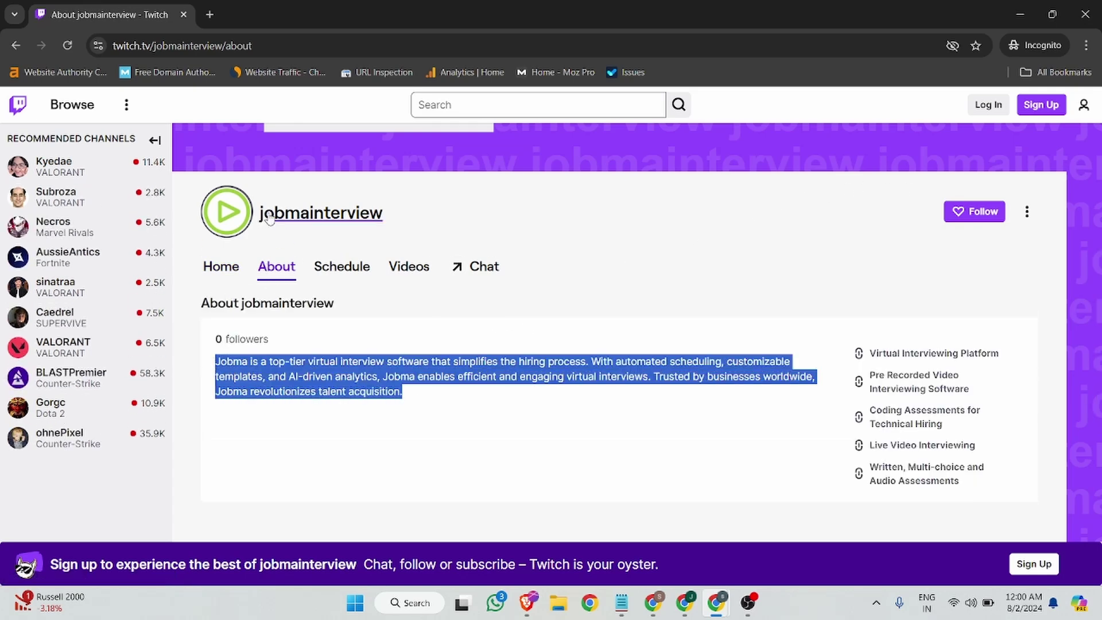
{"action": "scroll", "coordinate": [481, 263], "scroll_direction": "up", "scroll_amount": 5}
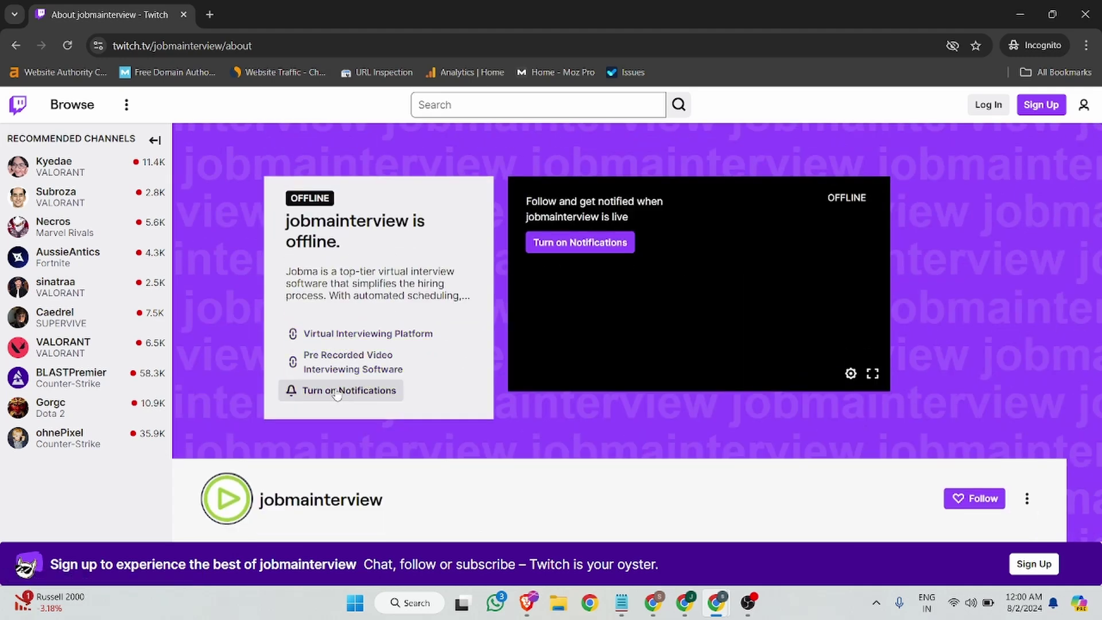
{"action": "right_click", "coordinate": [348, 334]}
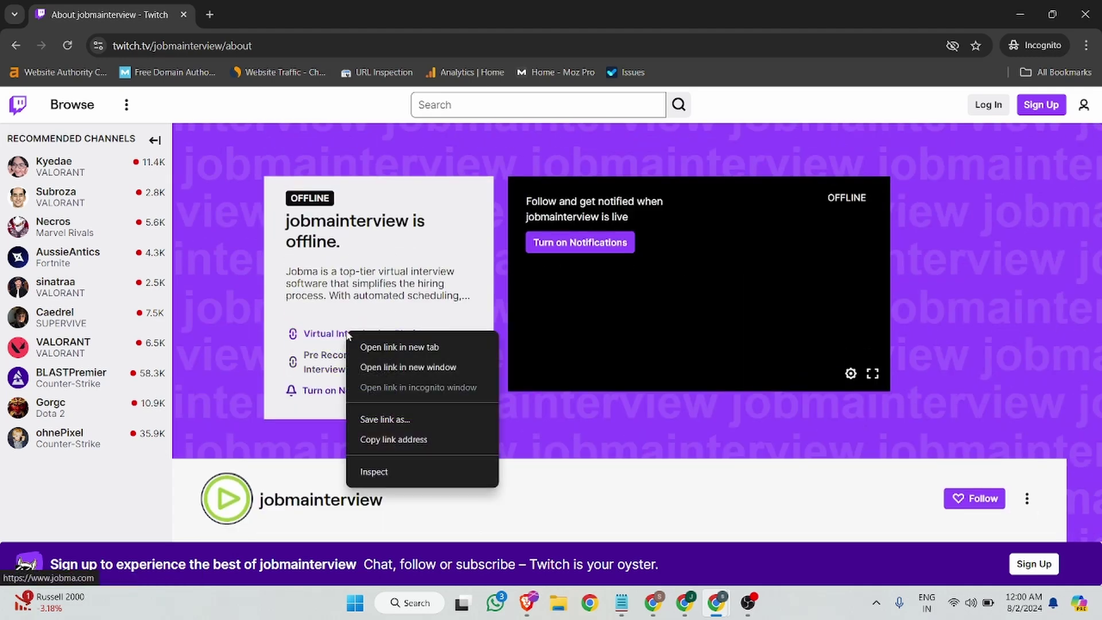
{"action": "left_click", "coordinate": [374, 472]}
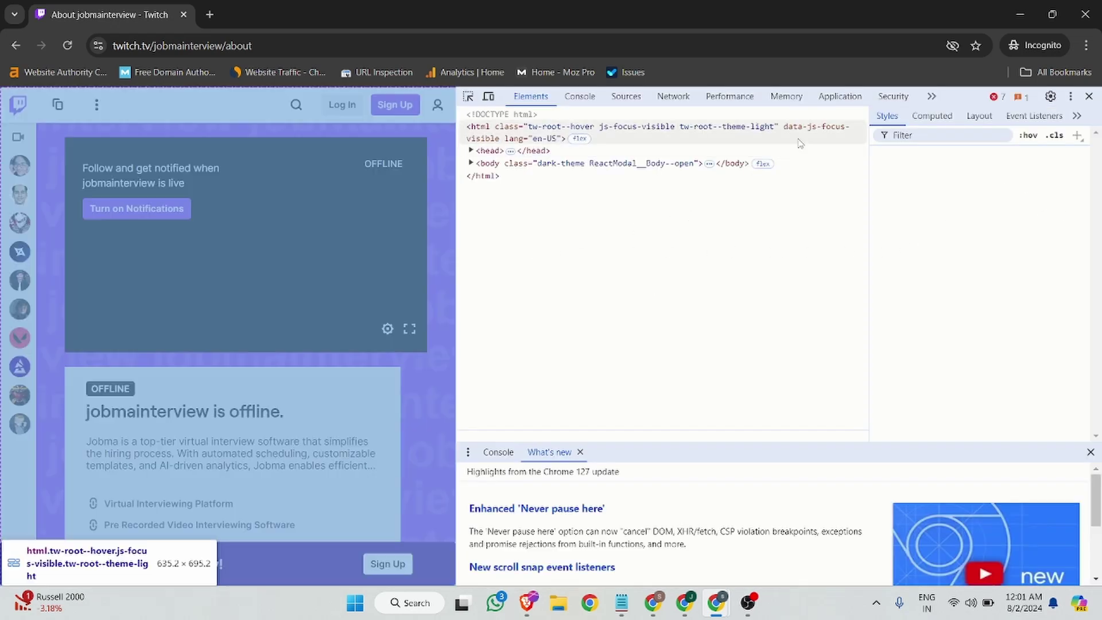
{"action": "scroll", "coordinate": [283, 398], "scroll_direction": "down", "scroll_amount": 2}
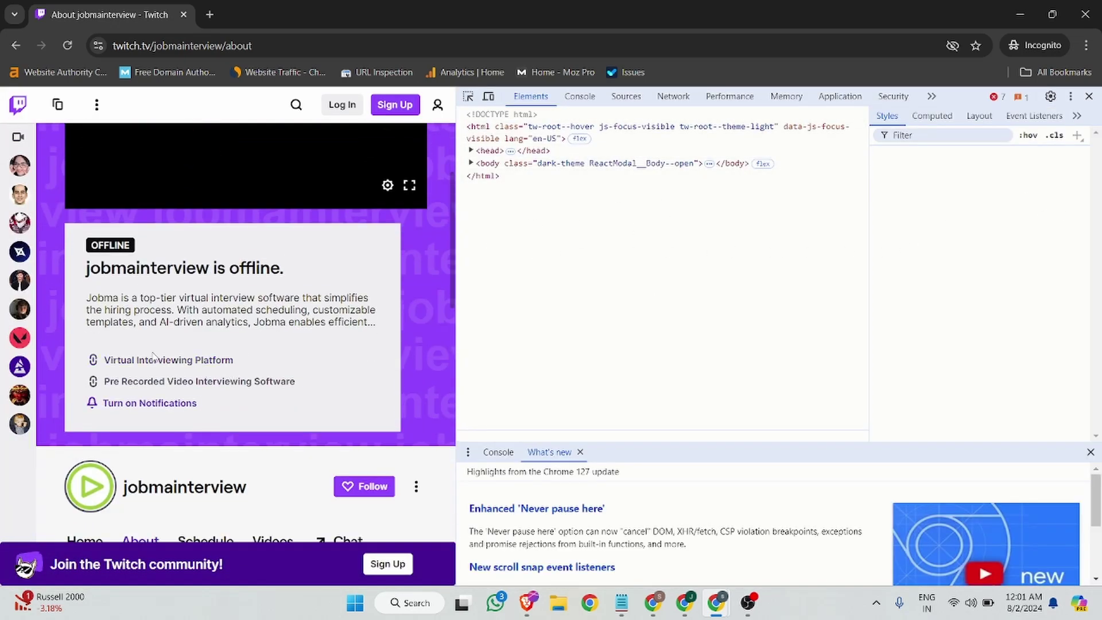
{"action": "right_click", "coordinate": [154, 384]}
{"action": "left_click", "coordinate": [162, 525]}
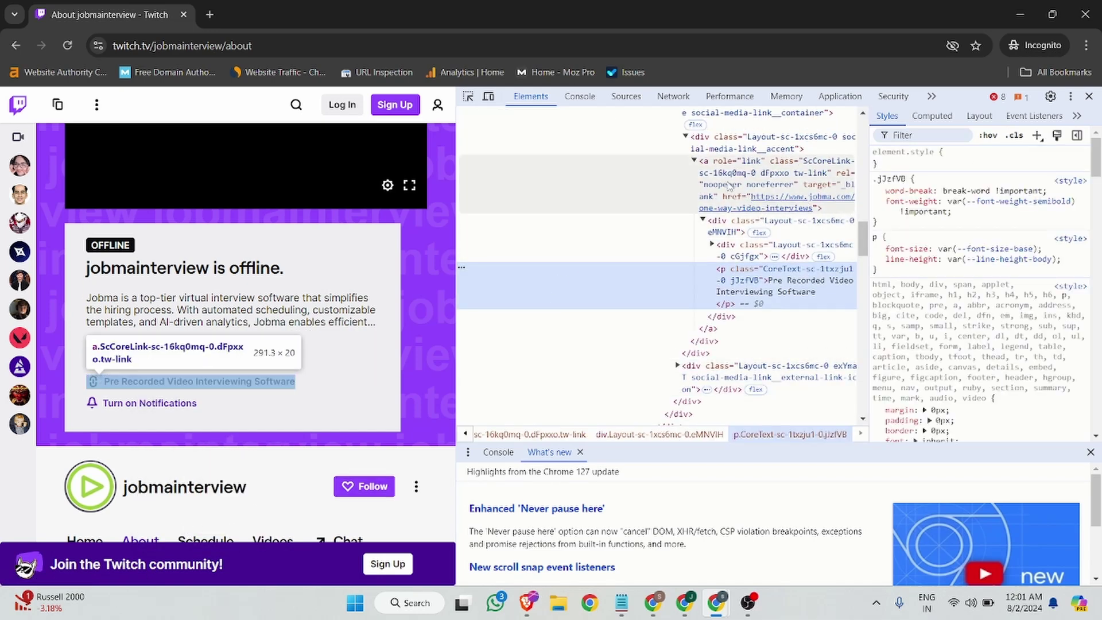
{"action": "left_click", "coordinate": [840, 176]}
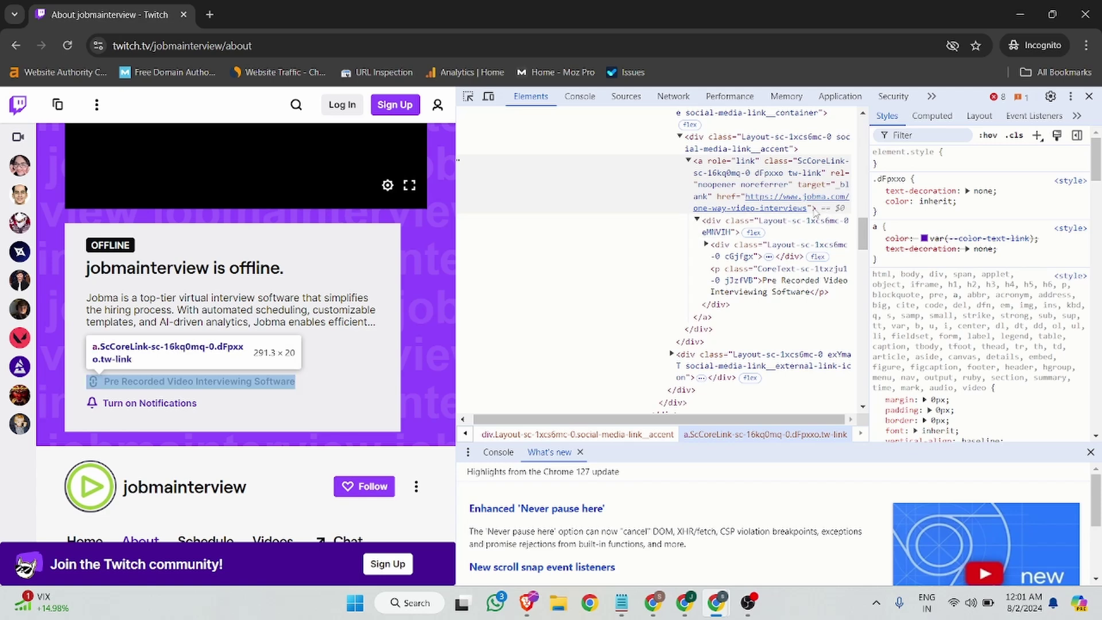
{"action": "left_click", "coordinate": [1090, 96]}
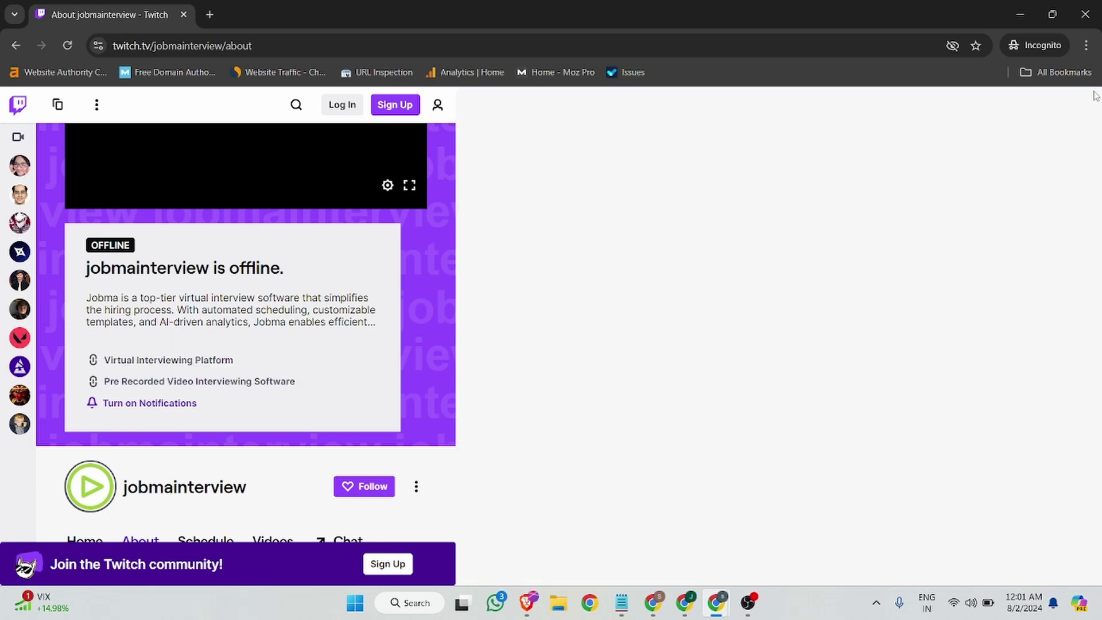